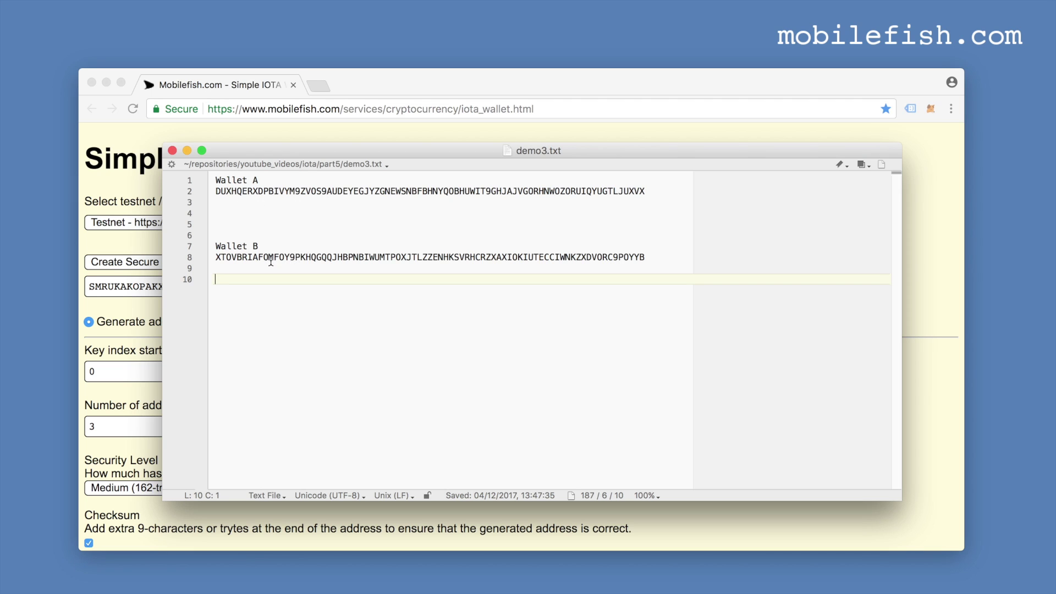
Step: Generate five addresses in Simple IOTA Wallet from the pasted Wallet A seed
{"action": "left_click_drag", "start_coordinate": [645, 191], "coordinate": [215, 190]}
{"action": "key", "text": "super+c"}
{"action": "left_click", "coordinate": [100, 186]}
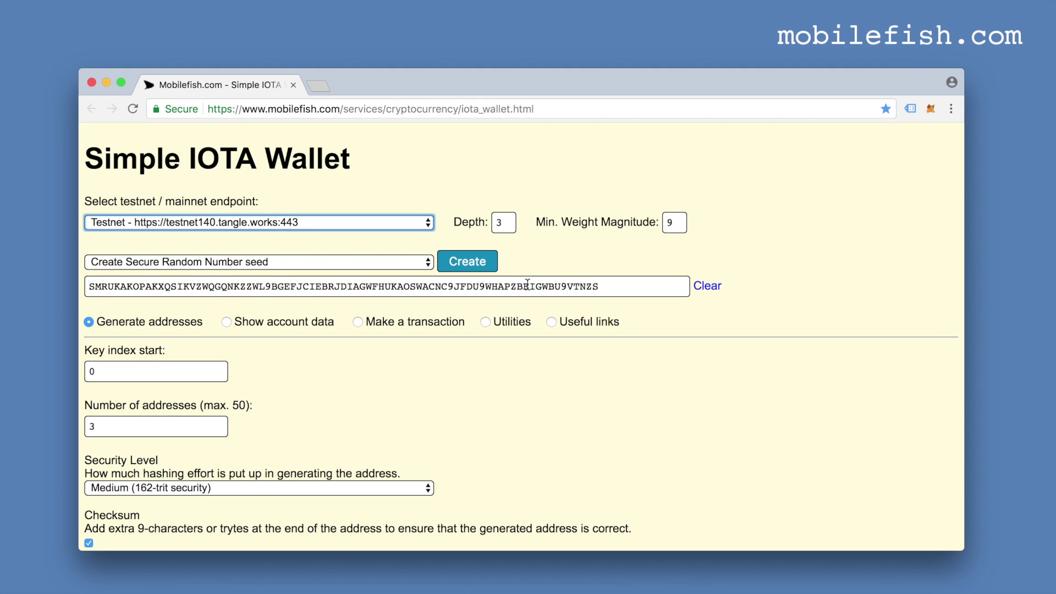
{"action": "left_click", "coordinate": [702, 286]}
{"action": "left_click", "coordinate": [631, 292]}
{"action": "key", "text": "super+v"}
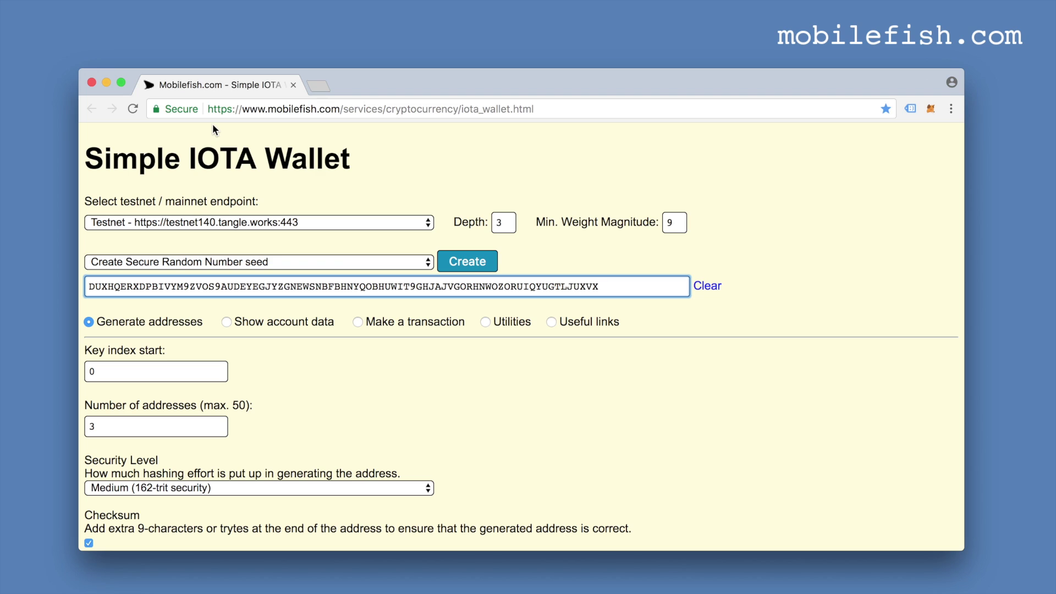
{"action": "left_click", "coordinate": [90, 427]}
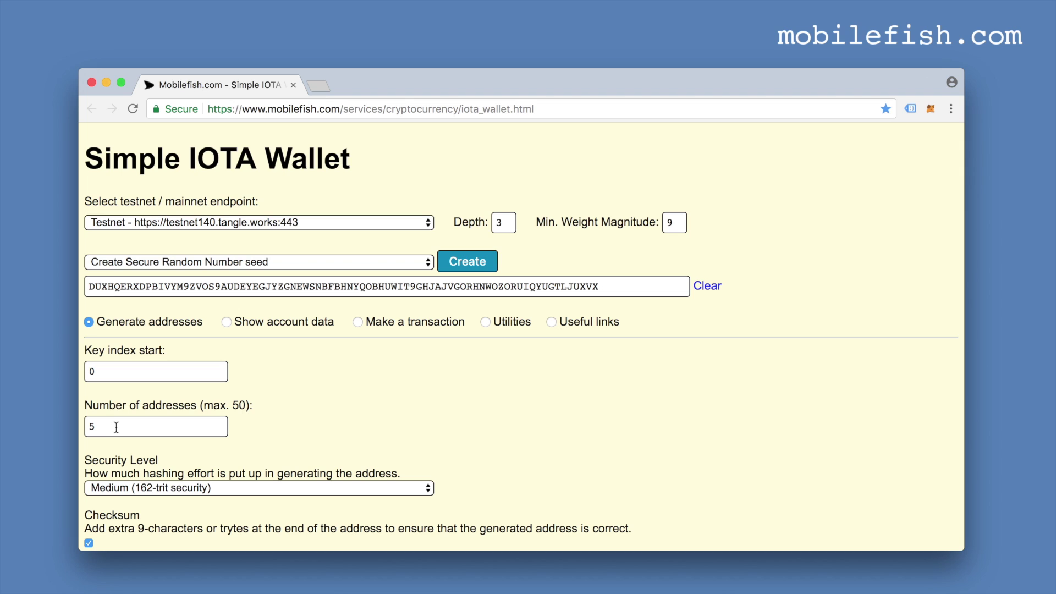
{"action": "scroll", "coordinate": [248, 420], "scroll_direction": "down", "scroll_amount": 5}
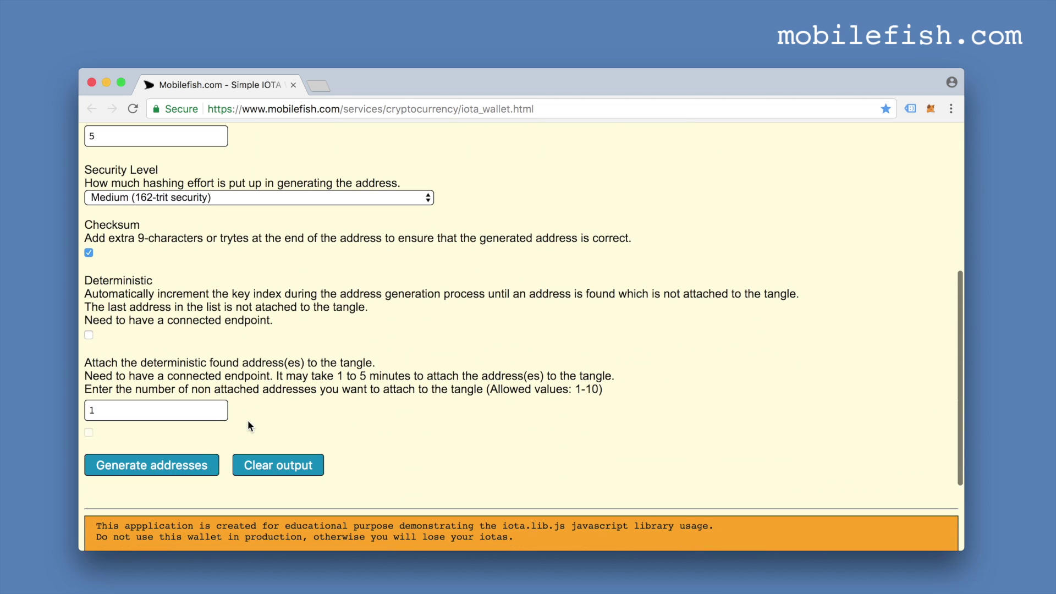
{"action": "left_click", "coordinate": [154, 468]}
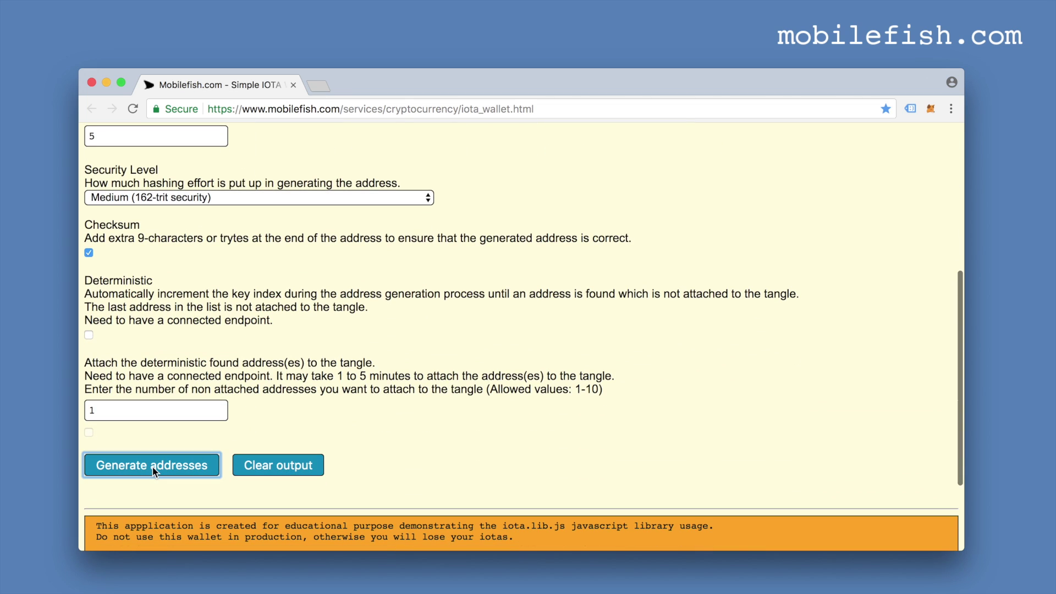
Step: Paste the five generated addresses under the Wallet A seed in demo3.txt and clear the wallet output
{"action": "scroll", "coordinate": [153, 466], "scroll_direction": "down", "scroll_amount": 5}
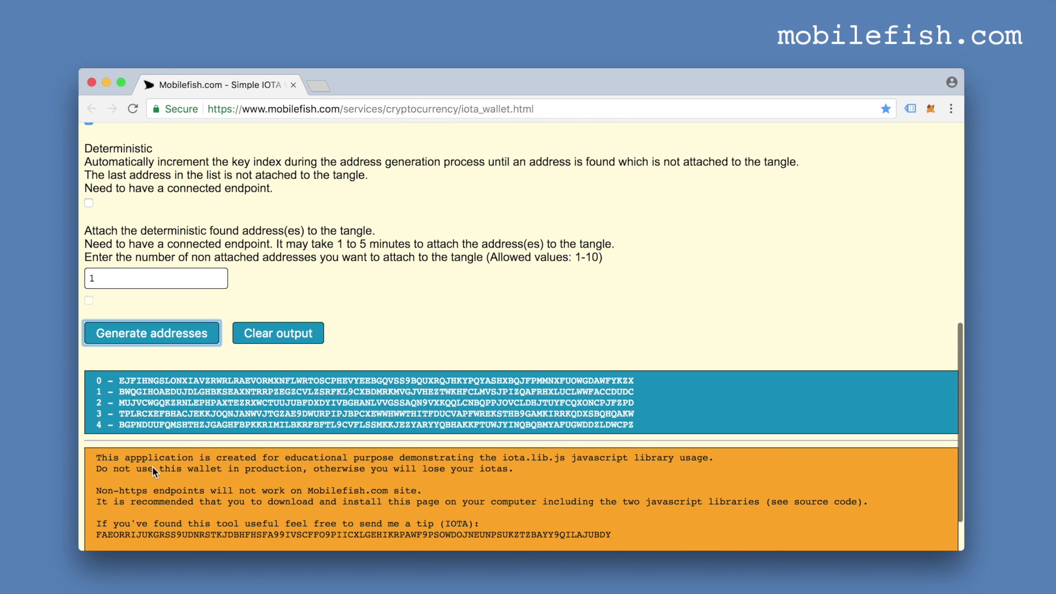
{"action": "left_click_drag", "start_coordinate": [636, 432], "coordinate": [95, 384]}
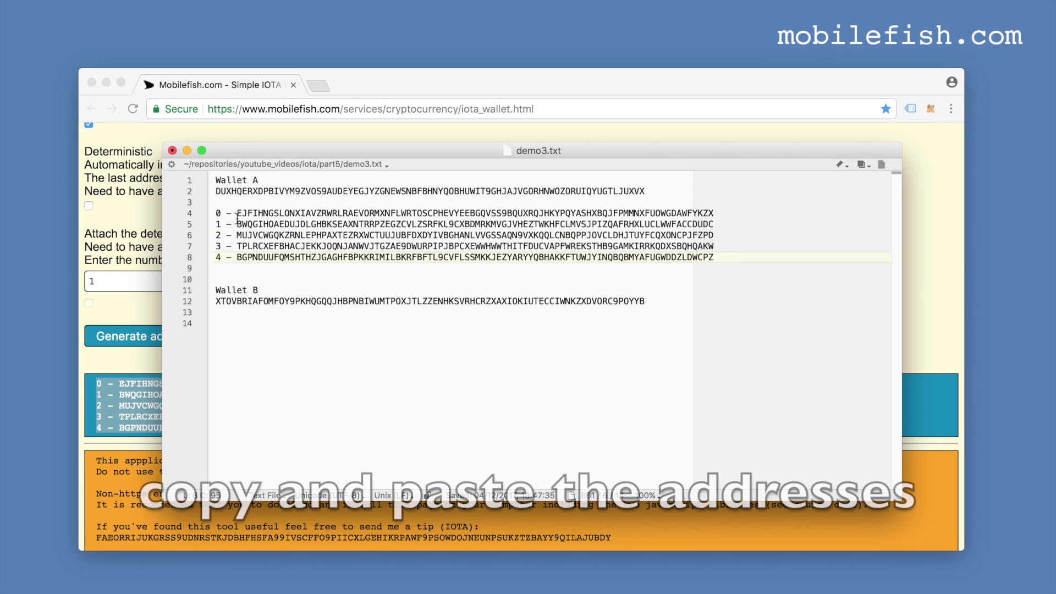
{"action": "left_click", "coordinate": [662, 311]}
{"action": "key", "text": "super+s"}
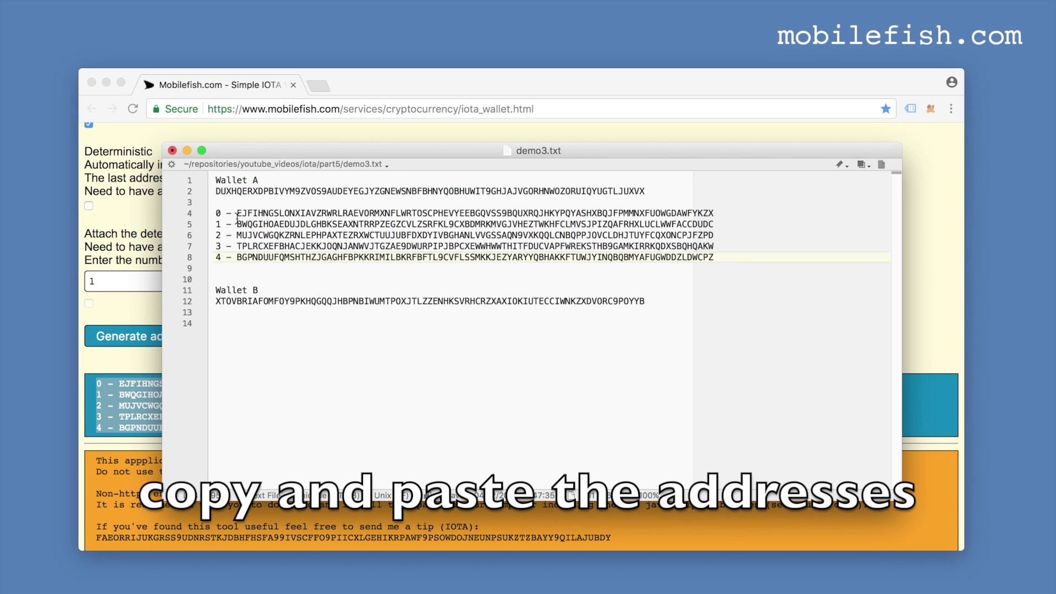
{"action": "left_click_drag", "start_coordinate": [662, 308], "coordinate": [209, 299]}
{"action": "key", "text": "super+c"}
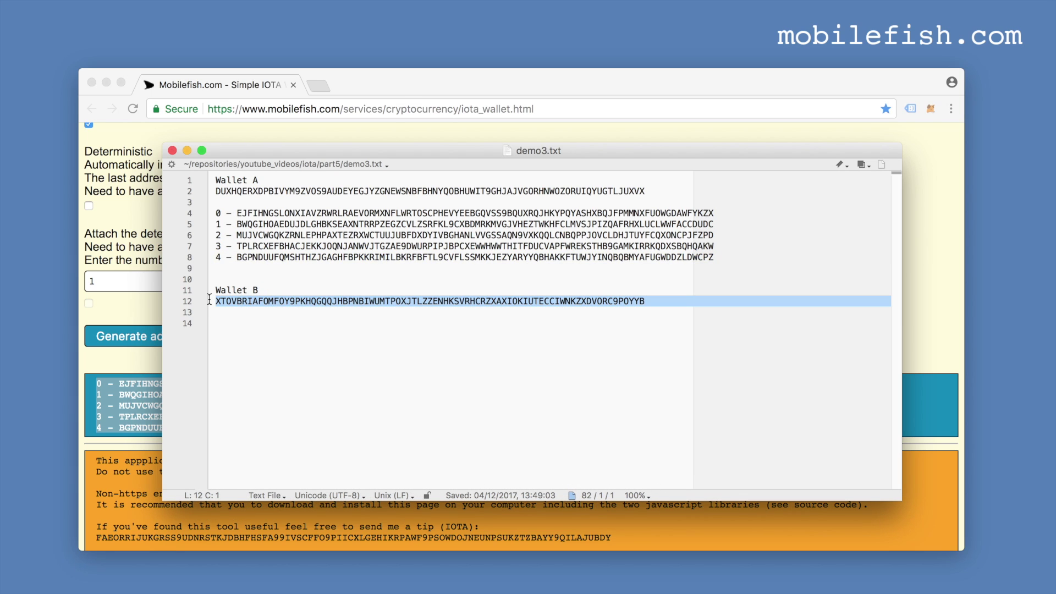
{"action": "left_click", "coordinate": [141, 289]}
{"action": "left_click", "coordinate": [260, 341]}
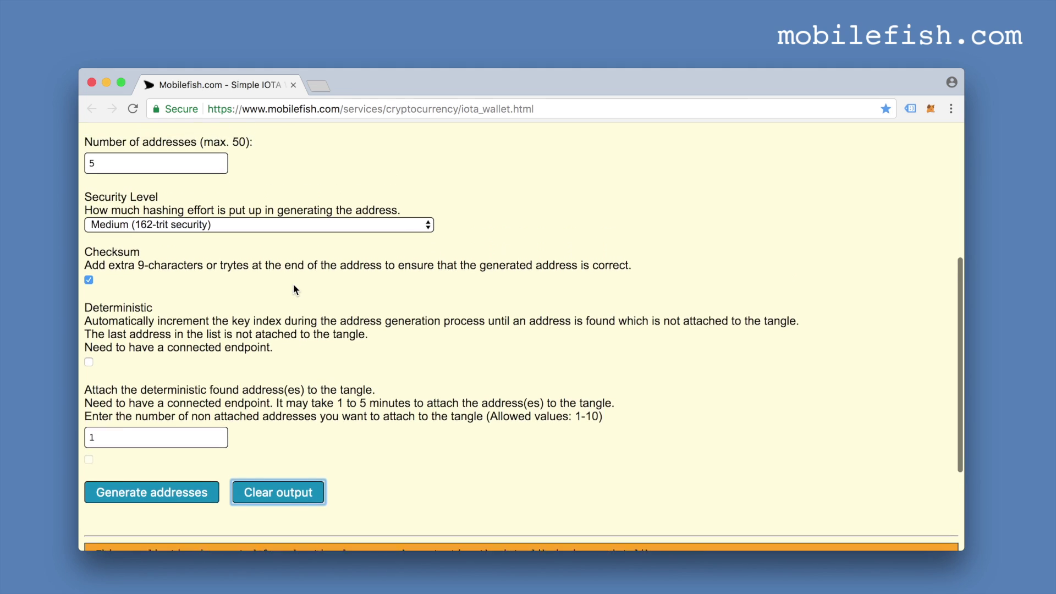
{"action": "scroll", "coordinate": [293, 284], "scroll_direction": "up", "scroll_amount": 5}
Step: Generate five addresses from the Wallet B seed and copy them under Wallet B in demo3.txt
{"action": "left_click", "coordinate": [707, 214]}
{"action": "left_click", "coordinate": [614, 216]}
{"action": "key", "text": "super+v"}
{"action": "left_click", "coordinate": [620, 286]}
{"action": "scroll", "coordinate": [288, 322], "scroll_direction": "down", "scroll_amount": 1}
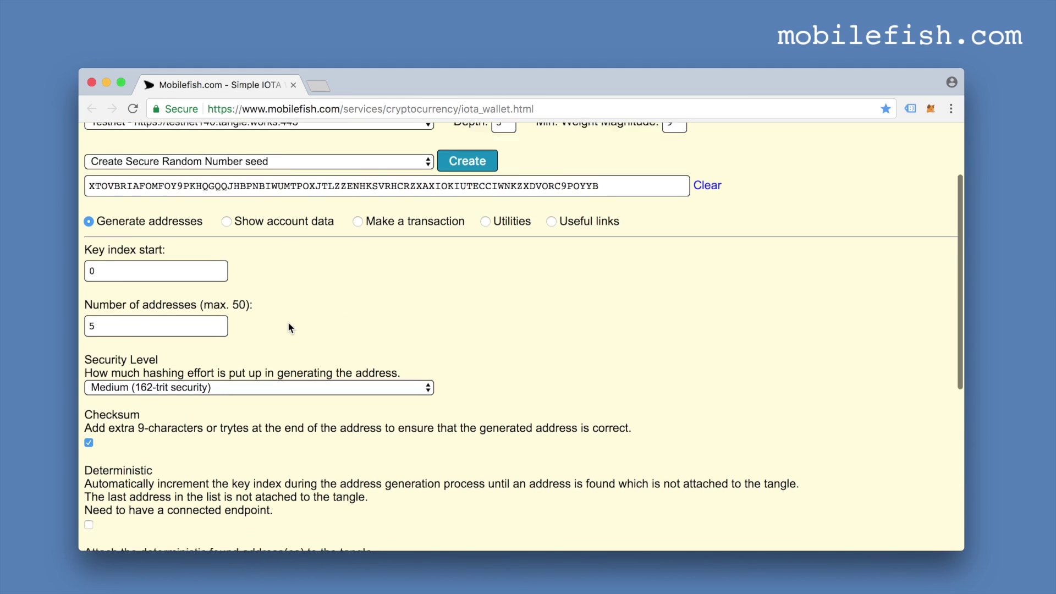
{"action": "scroll", "coordinate": [290, 327], "scroll_direction": "down", "scroll_amount": 5}
{"action": "left_click", "coordinate": [152, 470]}
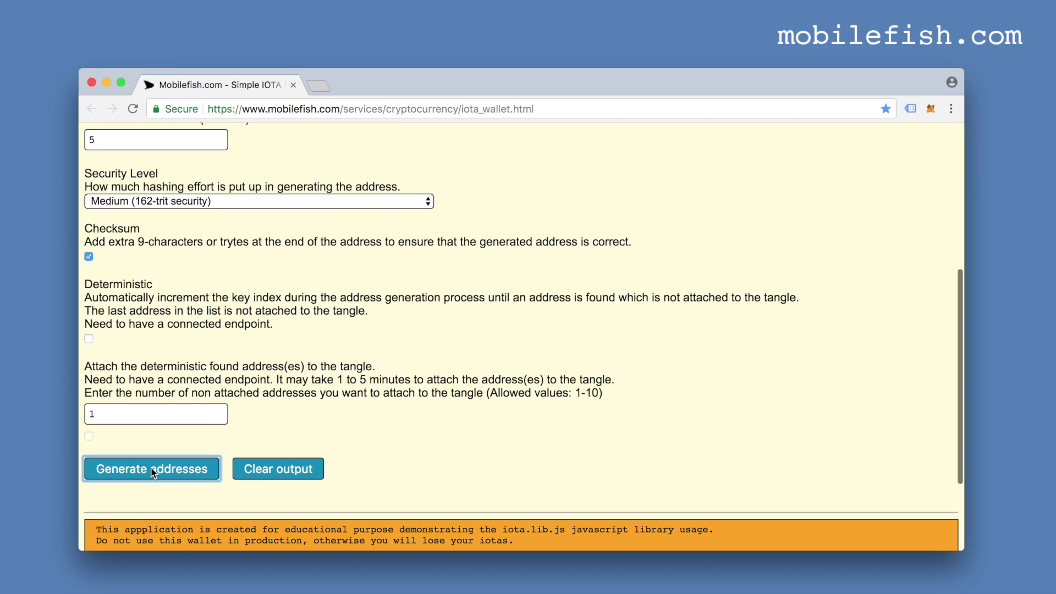
{"action": "scroll", "coordinate": [235, 440], "scroll_direction": "down", "scroll_amount": 3}
{"action": "left_click_drag", "start_coordinate": [634, 435], "coordinate": [90, 395]}
{"action": "key", "text": "super+c"}
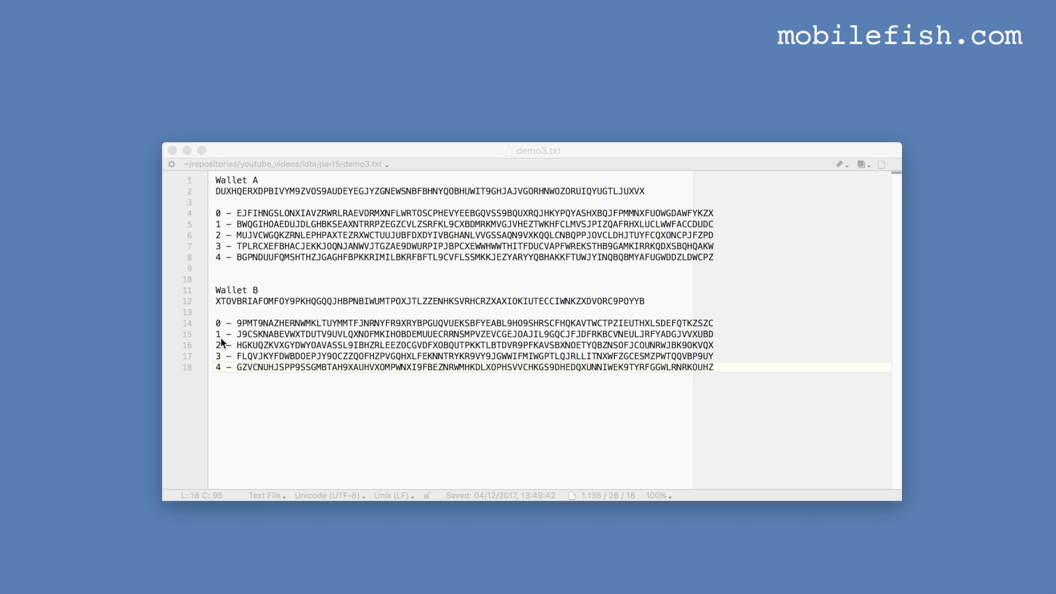
{"action": "double_click", "coordinate": [211, 297]}
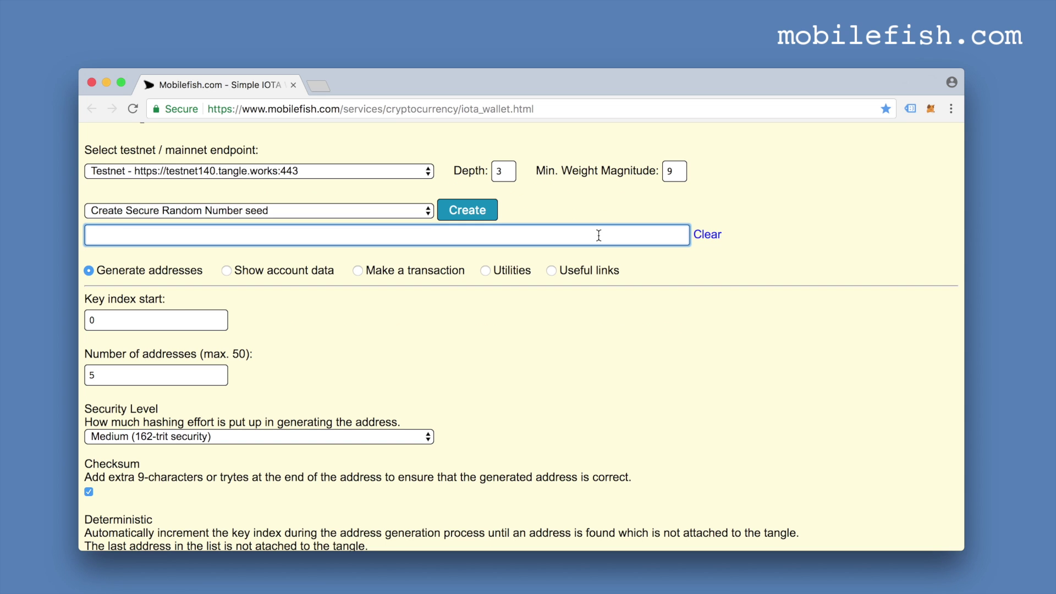
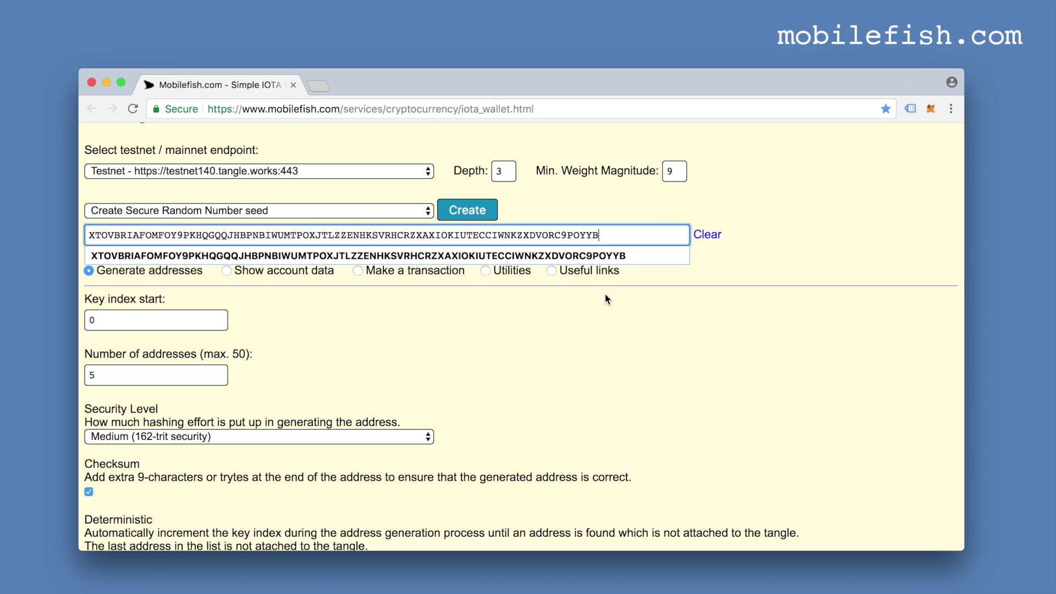
Step: Regenerate addresses from the Wallet B seed and select the five identical output lines
{"action": "left_click", "coordinate": [606, 301]}
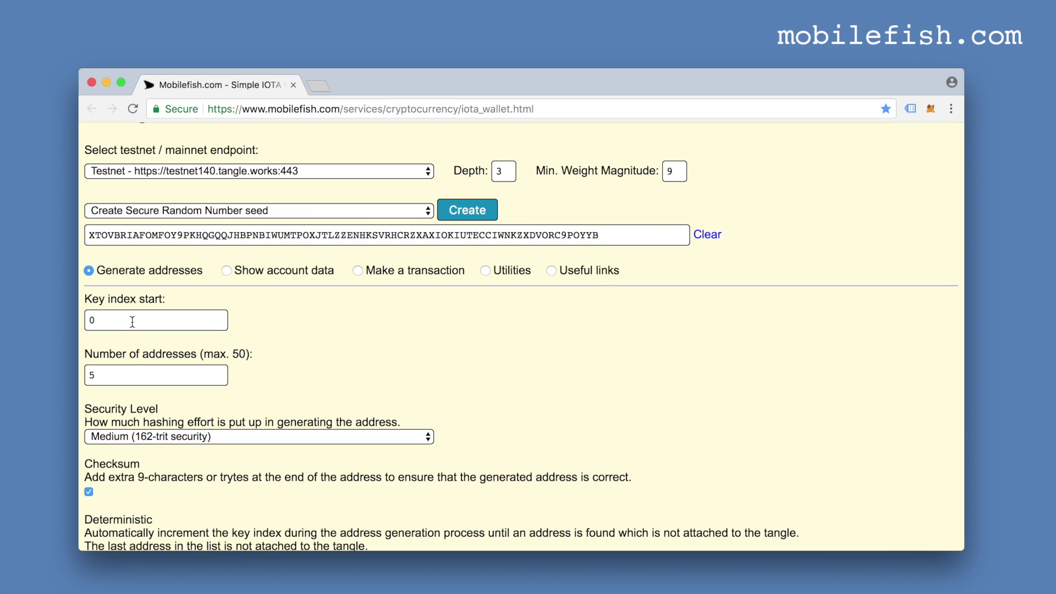
{"action": "scroll", "coordinate": [121, 330], "scroll_direction": "down", "scroll_amount": 2}
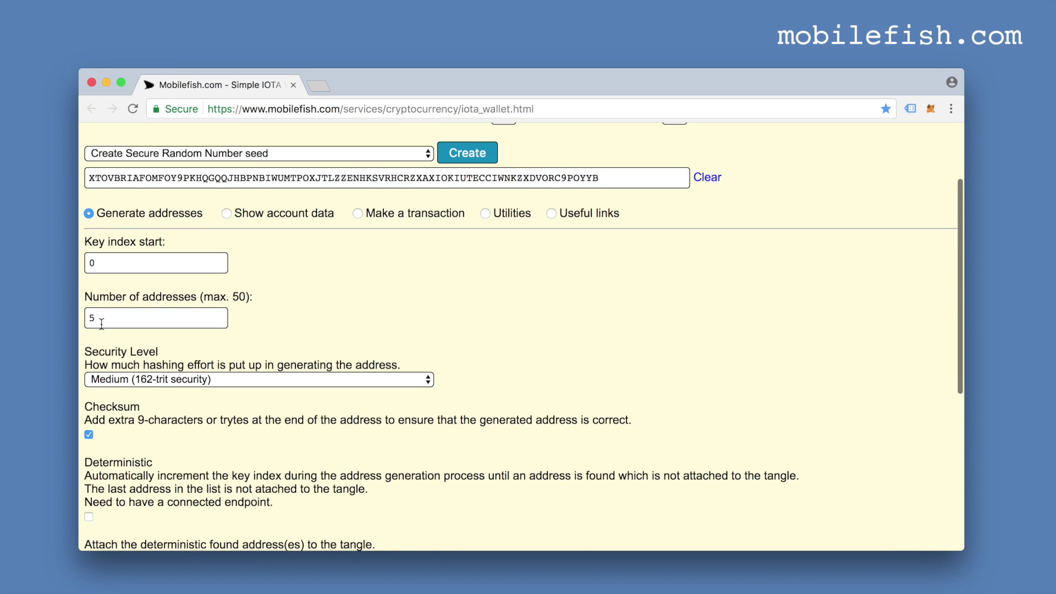
{"action": "scroll", "coordinate": [187, 394], "scroll_direction": "down", "scroll_amount": 5}
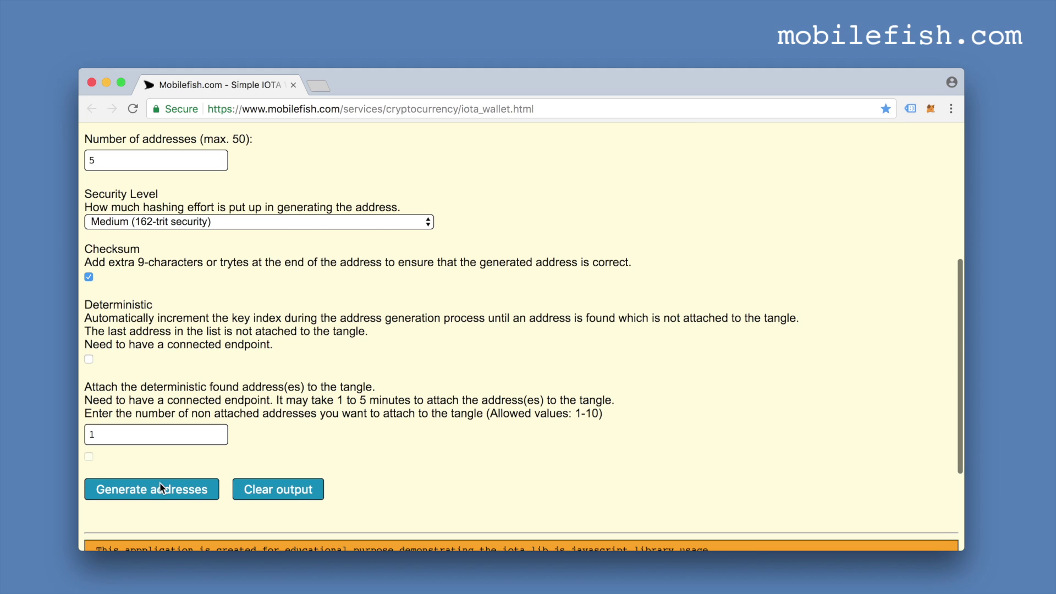
{"action": "left_click", "coordinate": [152, 497]}
{"action": "scroll", "coordinate": [261, 445], "scroll_direction": "down", "scroll_amount": 5}
{"action": "left_click_drag", "start_coordinate": [641, 444], "coordinate": [66, 397]}
Step: Delete the duplicated Wallet B address lines at the end of demo3.txt and select Wallet B's seed
{"action": "key", "text": "super+v"}
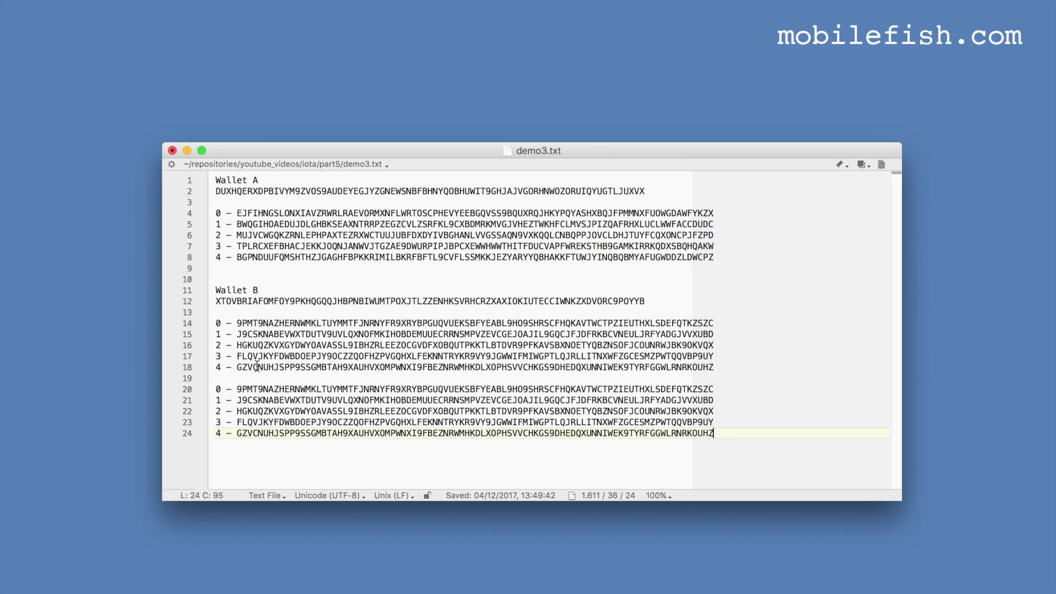
{"action": "left_click", "coordinate": [379, 302]}
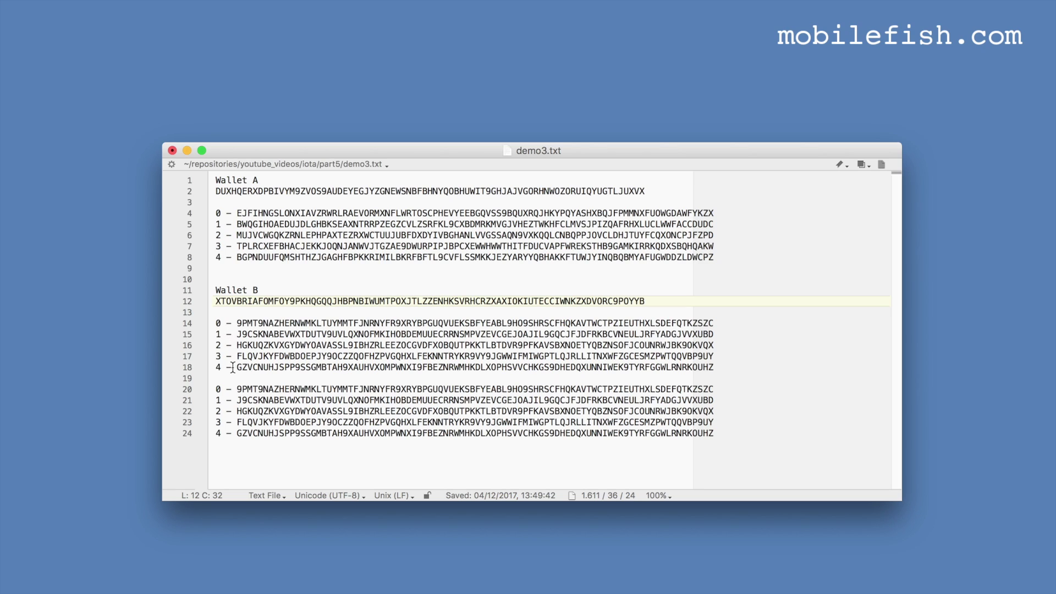
{"action": "key", "text": "super+Down"}
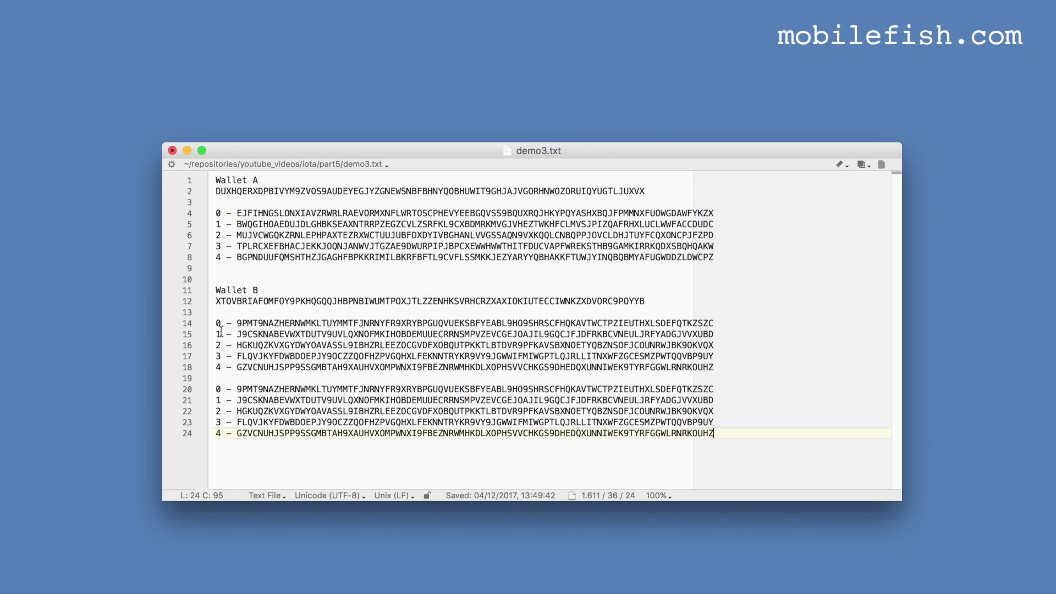
{"action": "key", "text": "shift+Up"}
{"action": "key", "text": "shift+Up"}
{"action": "key", "text": "shift+Up"}
{"action": "key", "text": "shift+Up"}
{"action": "key", "text": "super+shift+Left"}
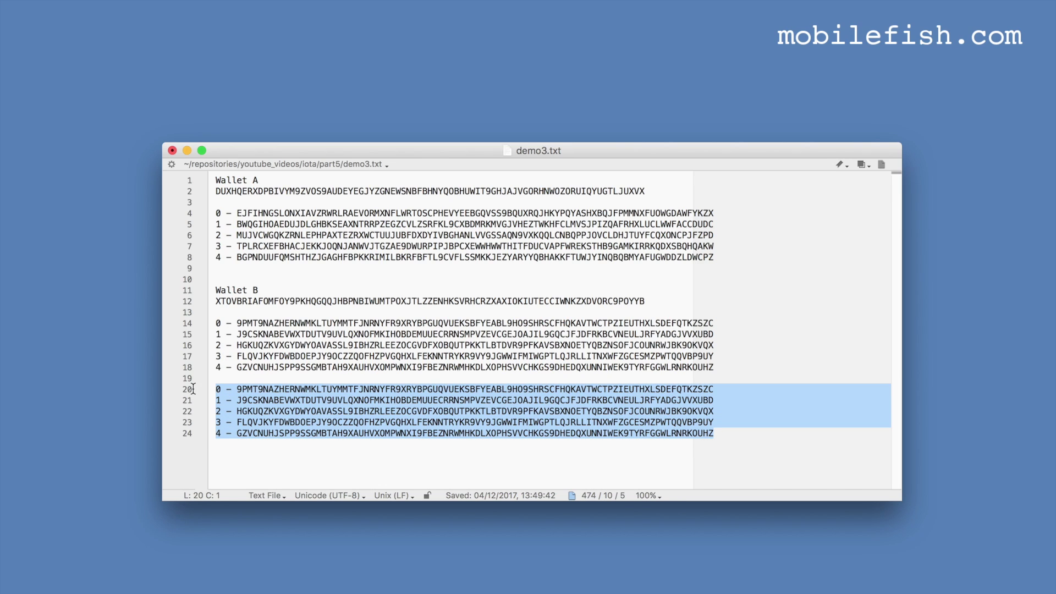
{"action": "key", "text": "BackSpace"}
{"action": "key", "text": "BackSpace"}
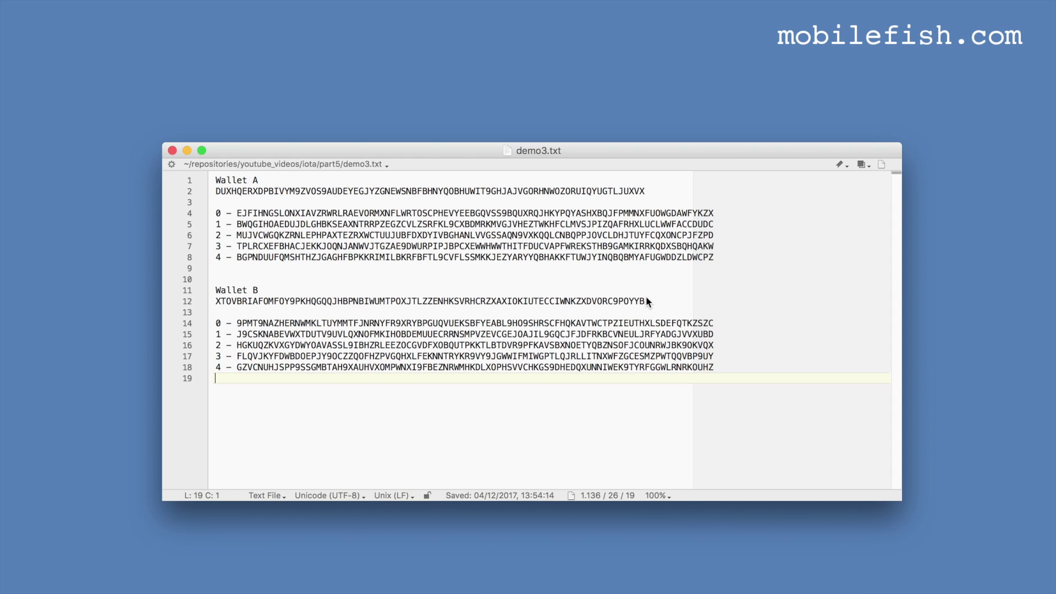
{"action": "left_click_drag", "start_coordinate": [647, 299], "coordinate": [212, 302]}
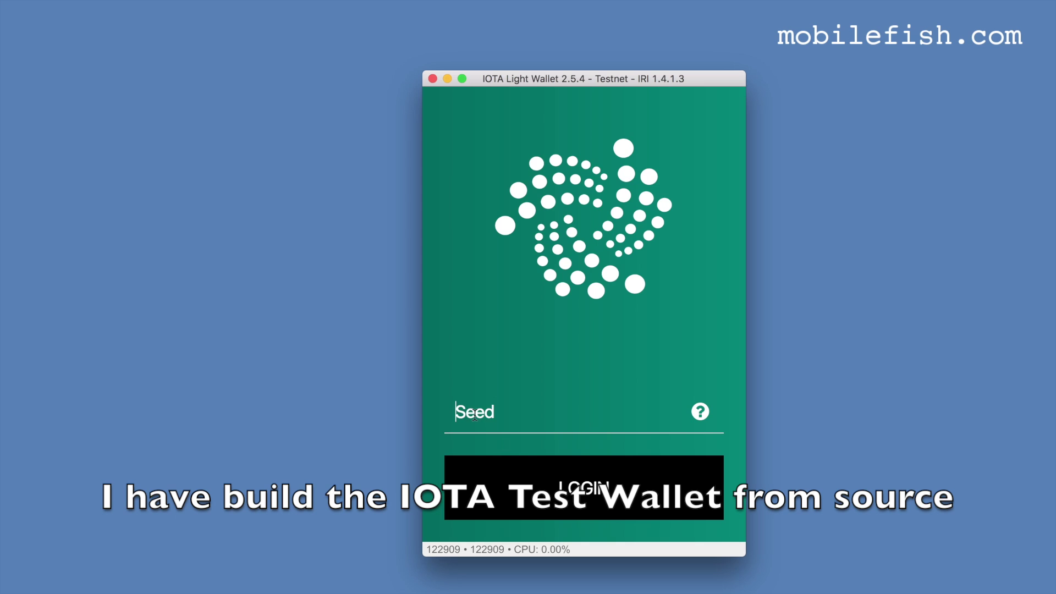
{"action": "key", "text": "super+v"}
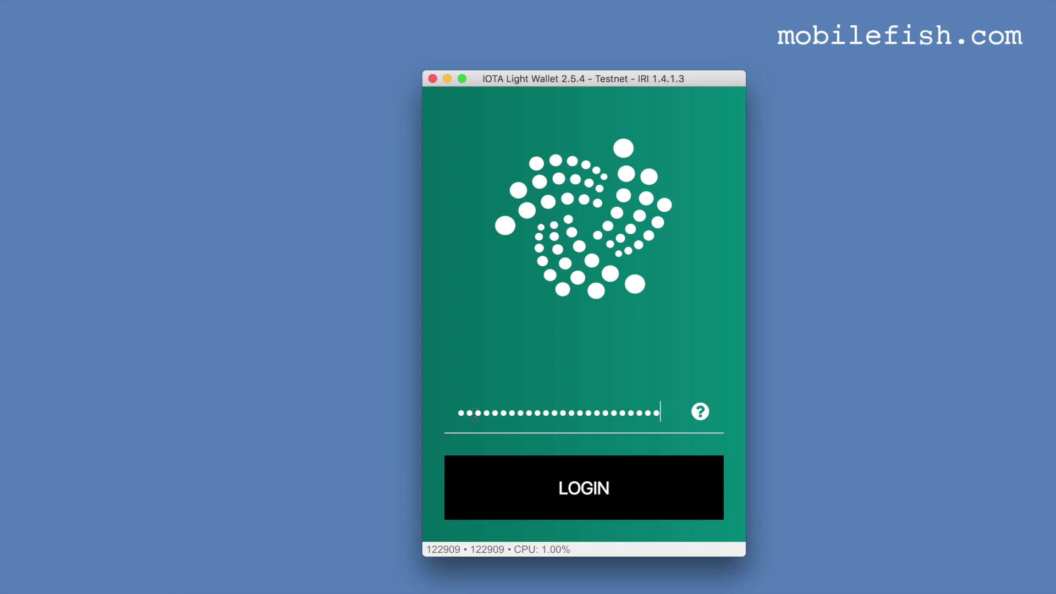
{"action": "left_click", "coordinate": [582, 491]}
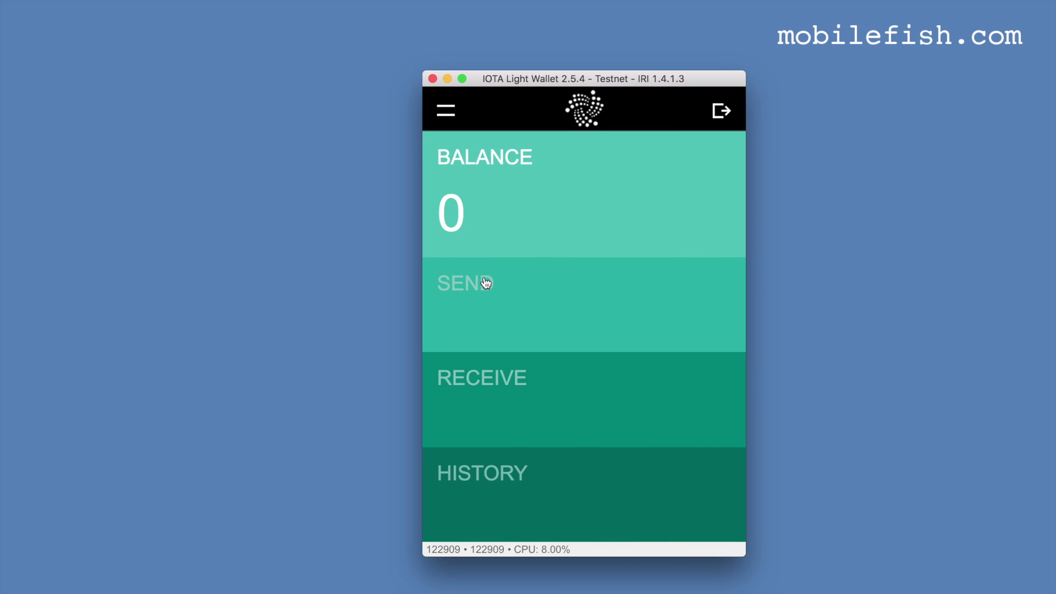
{"action": "left_click", "coordinate": [488, 374]}
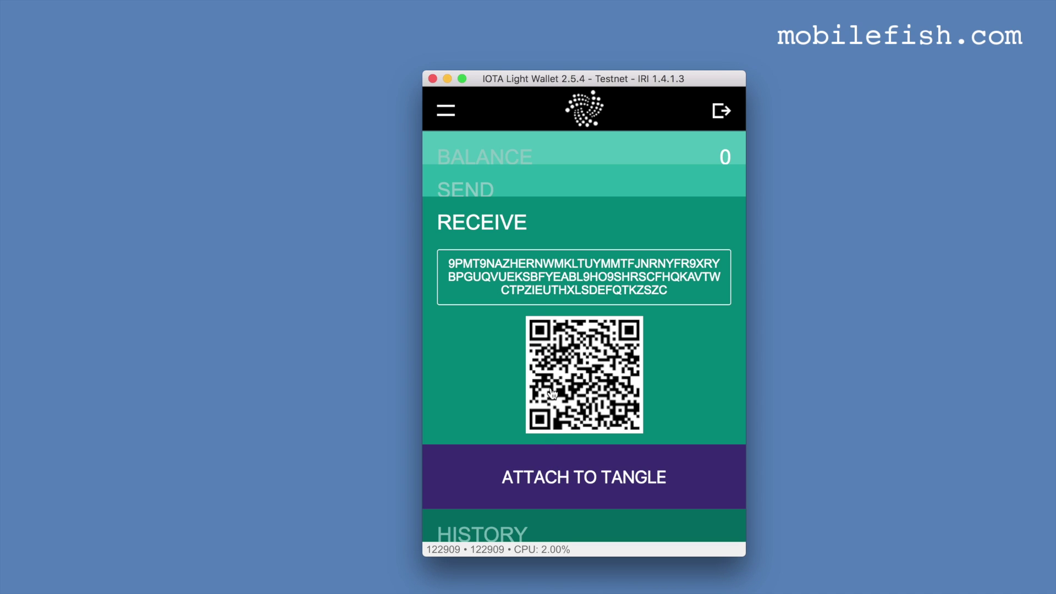
{"action": "left_click", "coordinate": [721, 111]}
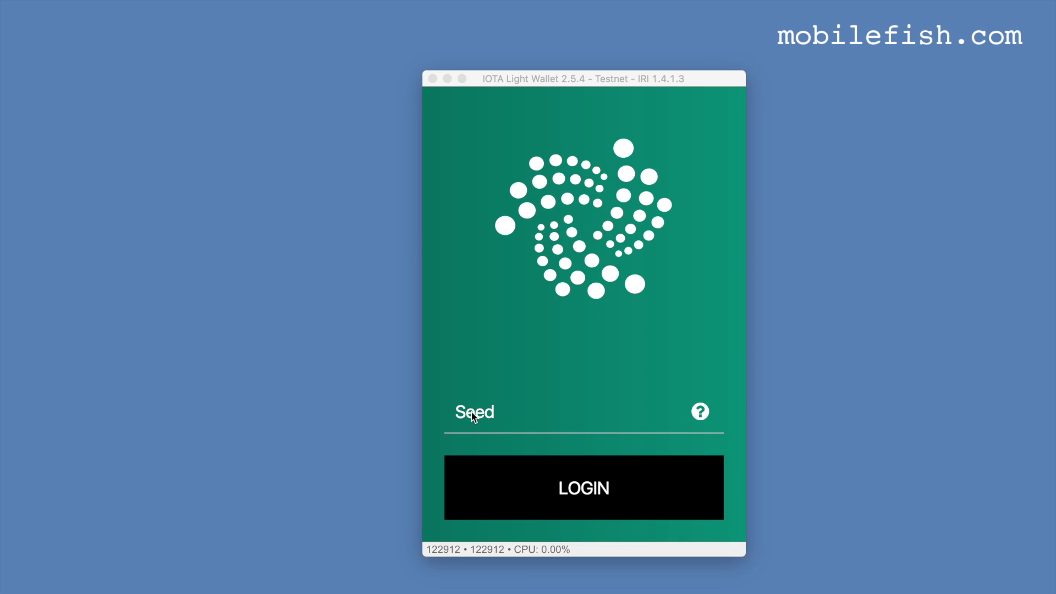
Step: Log in to the funded wallet with its 9.9+ Mi balance, then switch back to demo3.txt
{"action": "left_click", "coordinate": [473, 417]}
{"action": "key", "text": "super+v"}
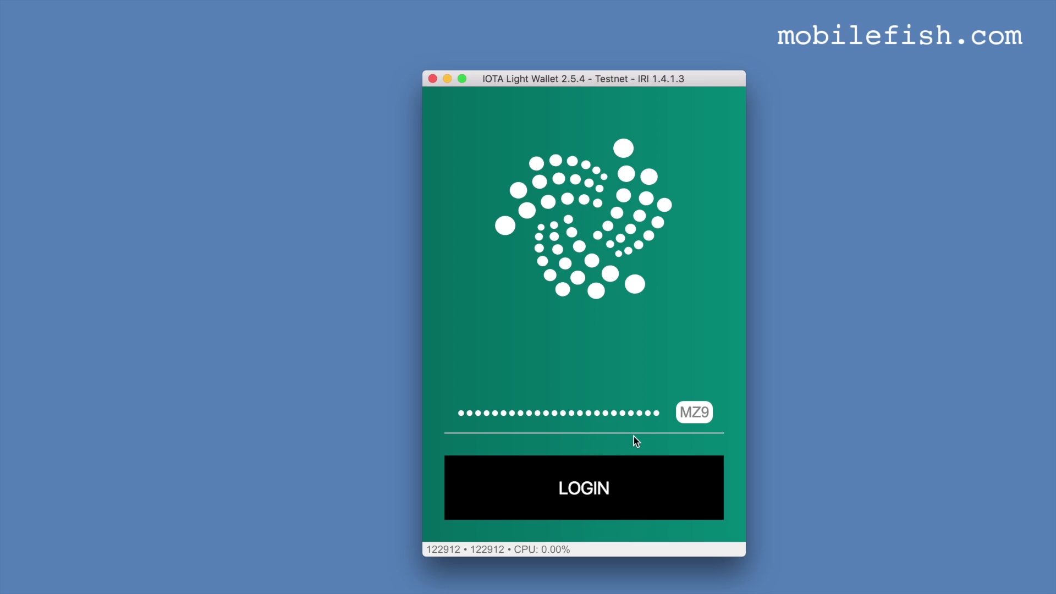
{"action": "left_click", "coordinate": [592, 491]}
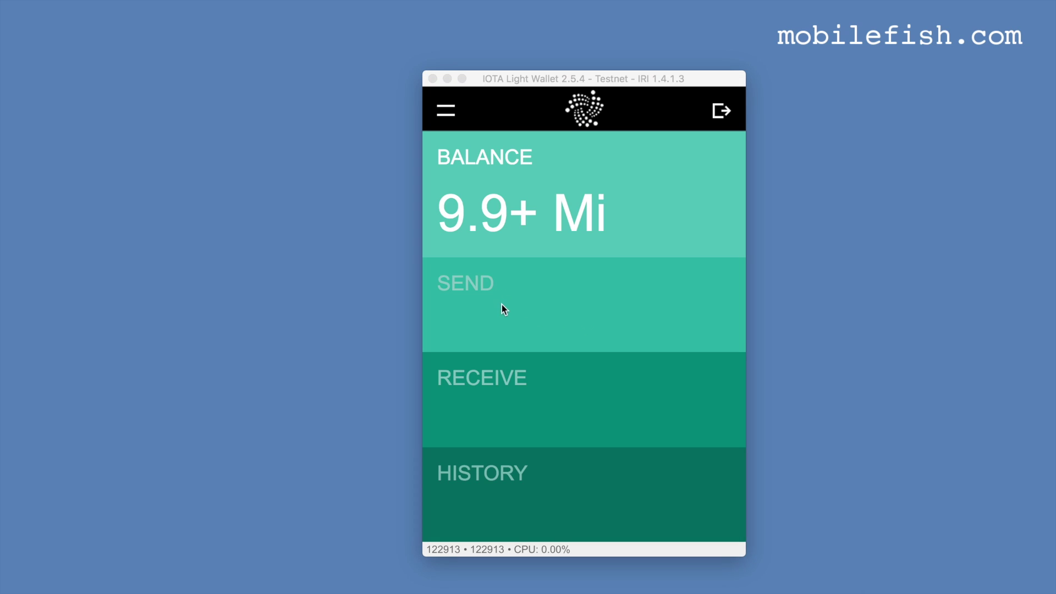
{"action": "left_click", "coordinate": [493, 287]}
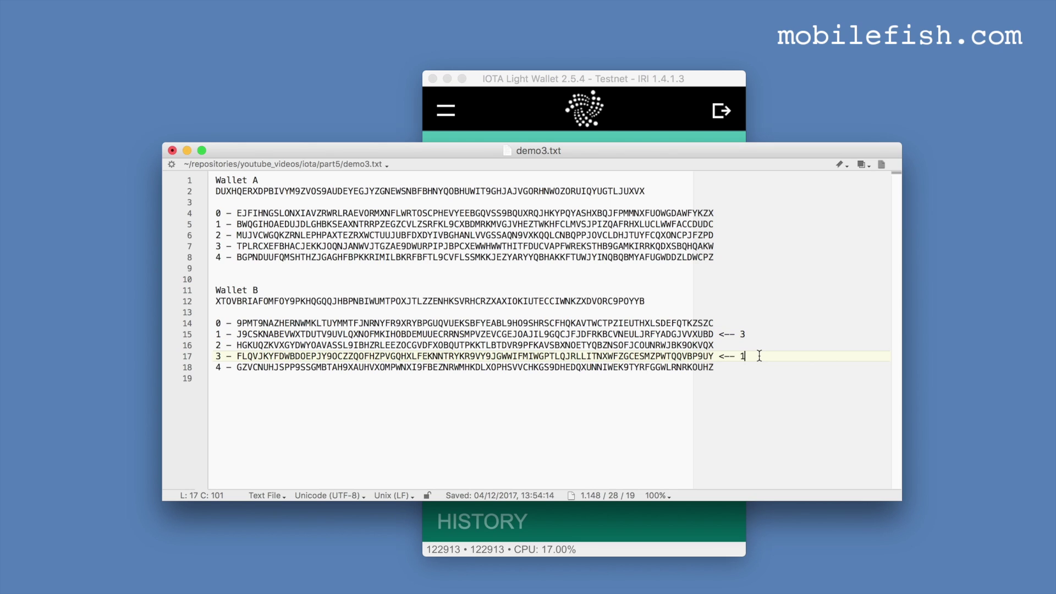
Step: Send 3i to Wallet B's line 15 address, then select the line 17 address
{"action": "left_click_drag", "start_coordinate": [717, 334], "coordinate": [236, 337]}
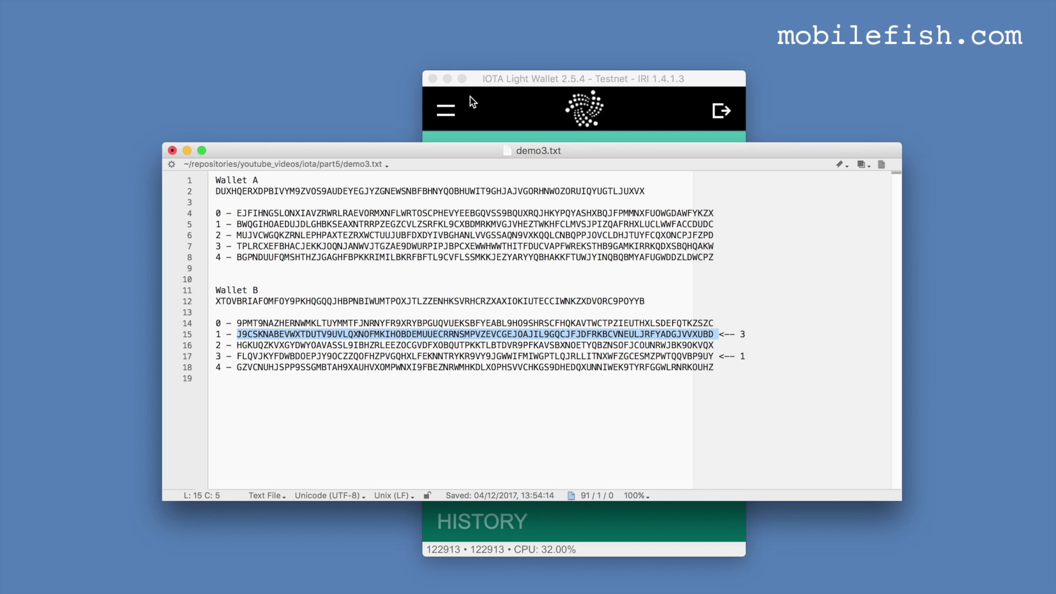
{"action": "left_click", "coordinate": [496, 88]}
{"action": "key", "text": "cmd+v"}
{"action": "key", "text": "Tab"}
{"action": "type", "text": "3"}
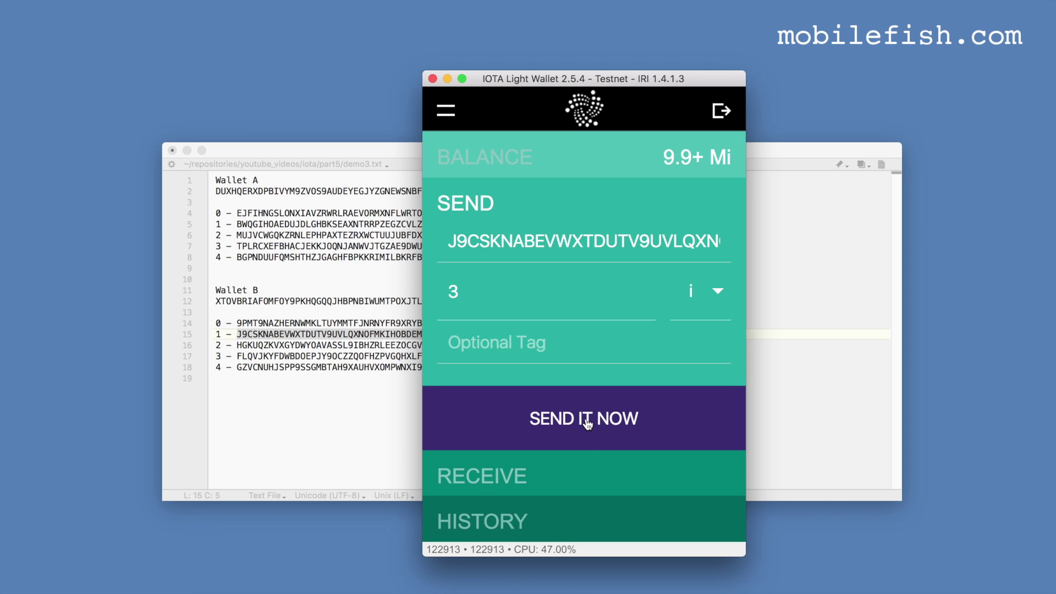
{"action": "left_click", "coordinate": [588, 422]}
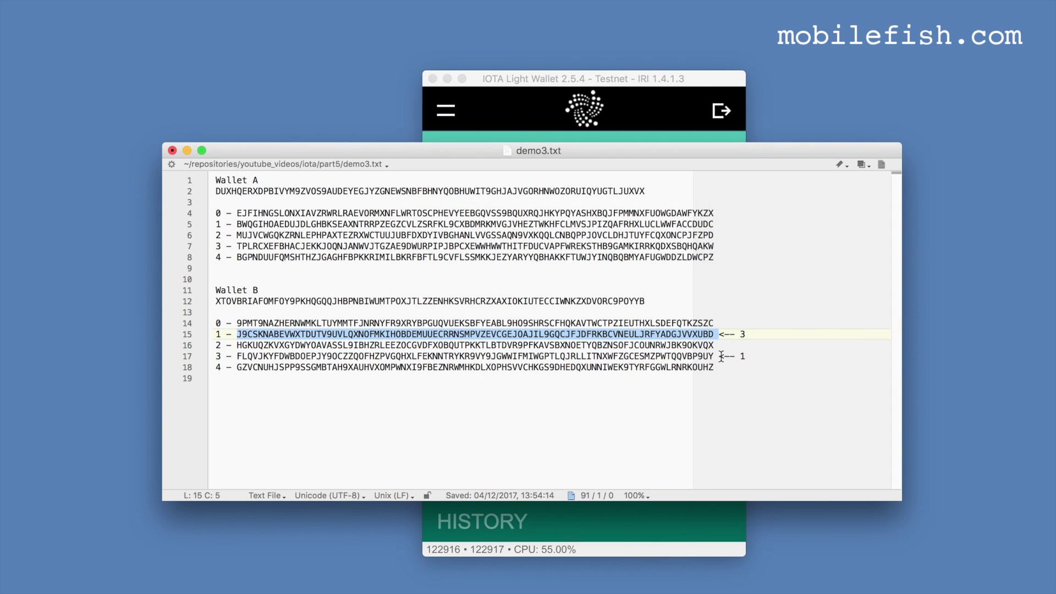
{"action": "left_click_drag", "start_coordinate": [718, 356], "coordinate": [243, 350]}
{"action": "left_click_drag", "start_coordinate": [243, 351], "coordinate": [237, 355]}
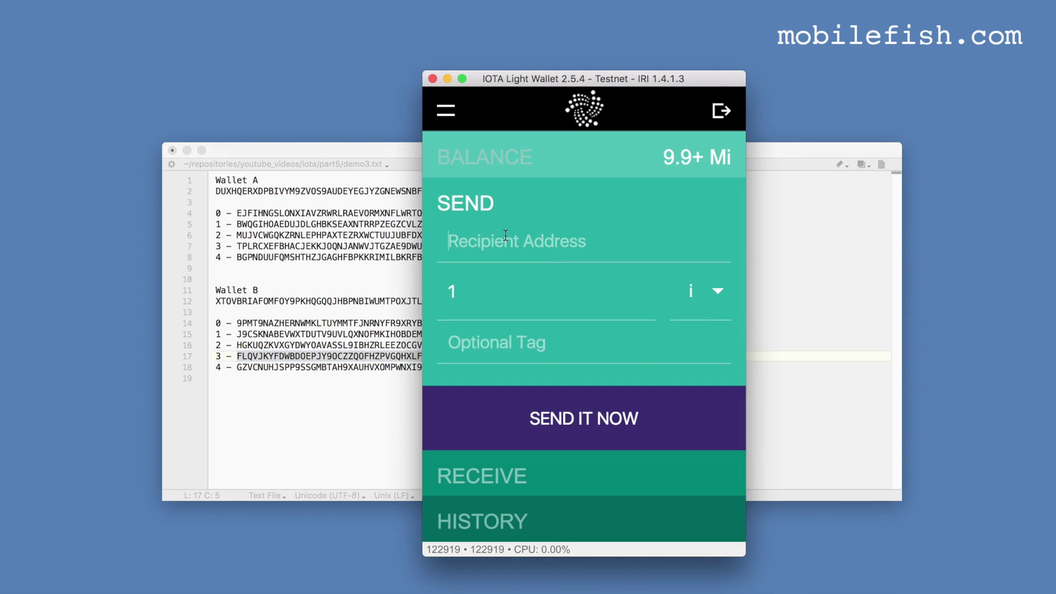
Step: Send 1i to the line 17 address and view the history listing the 1i and 3i transfers
{"action": "key", "text": "super+v"}
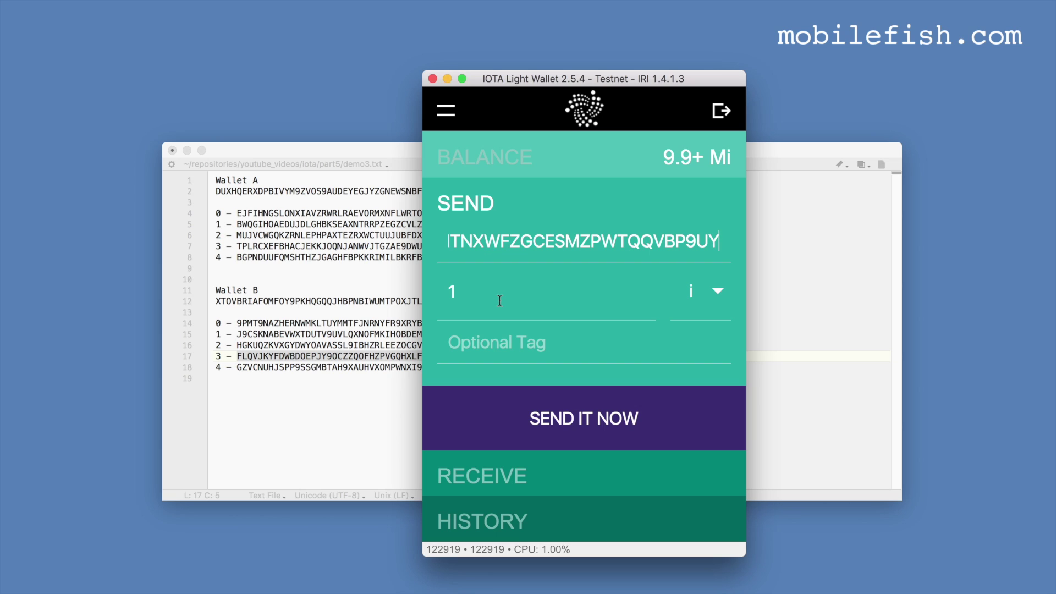
{"action": "left_click", "coordinate": [573, 421]}
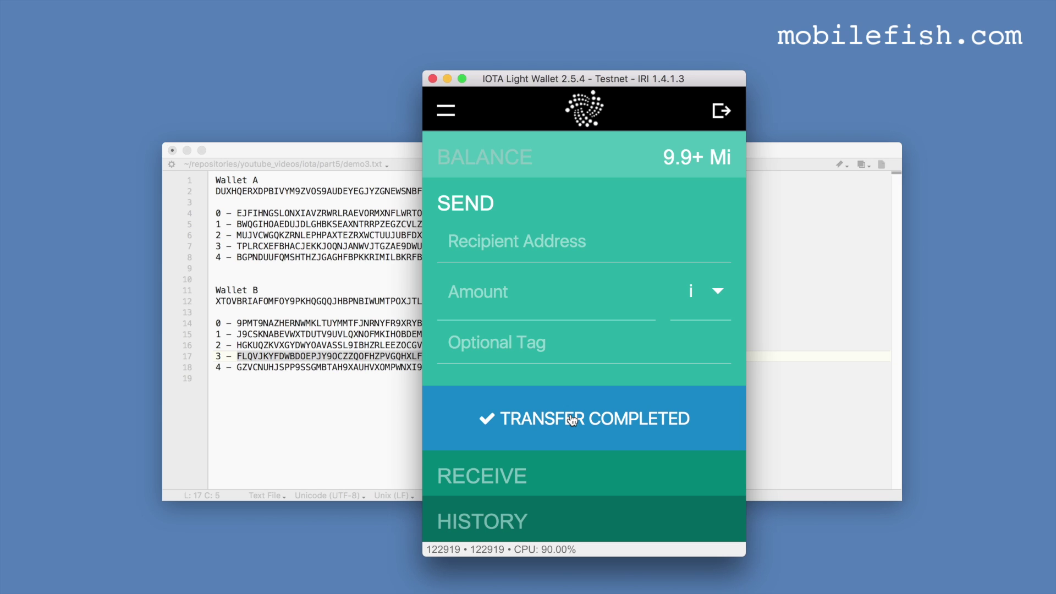
{"action": "left_click", "coordinate": [498, 514]}
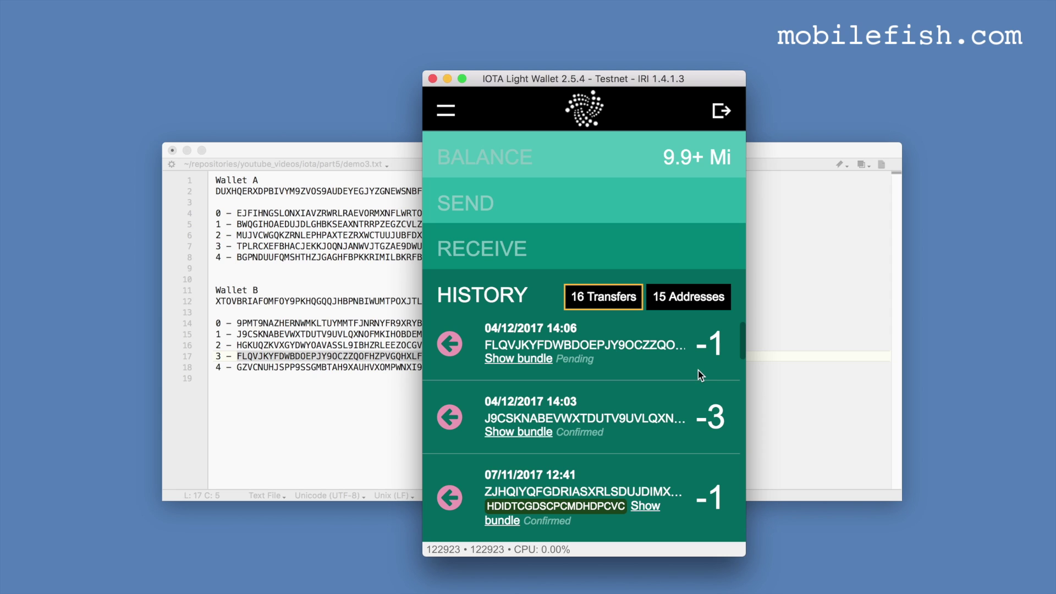
Step: Log out of the funded wallet and return to demo3.txt at the line 17 address
{"action": "left_click", "coordinate": [721, 112]}
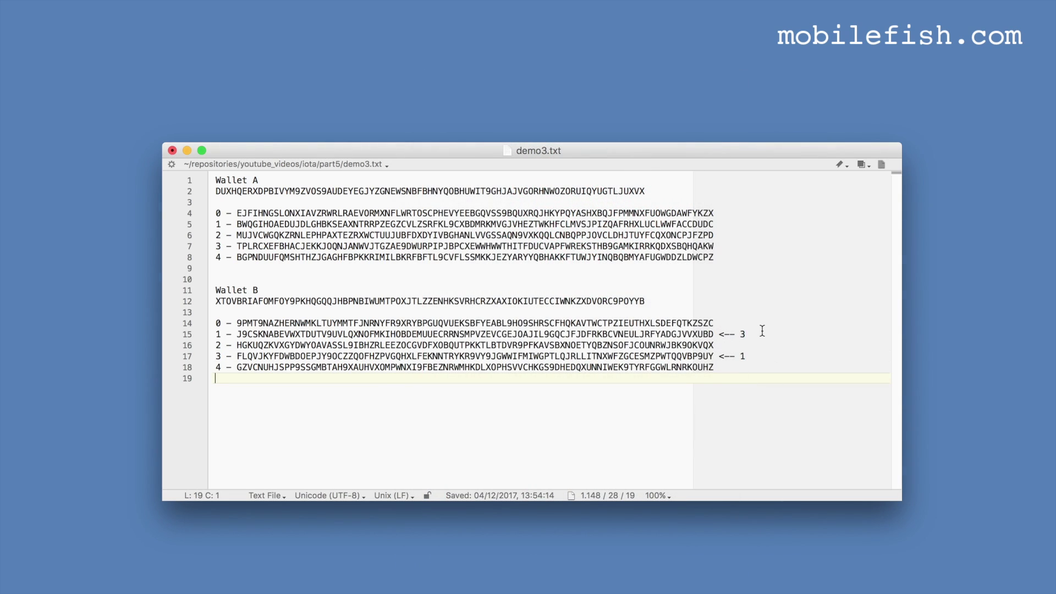
{"action": "left_click", "coordinate": [763, 330]}
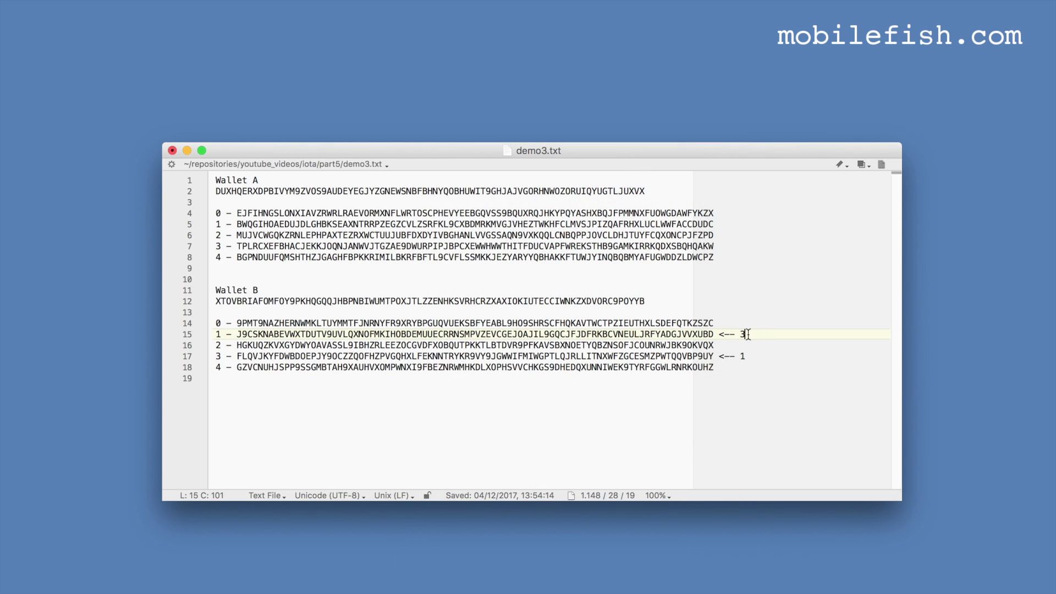
{"action": "left_click", "coordinate": [702, 357]}
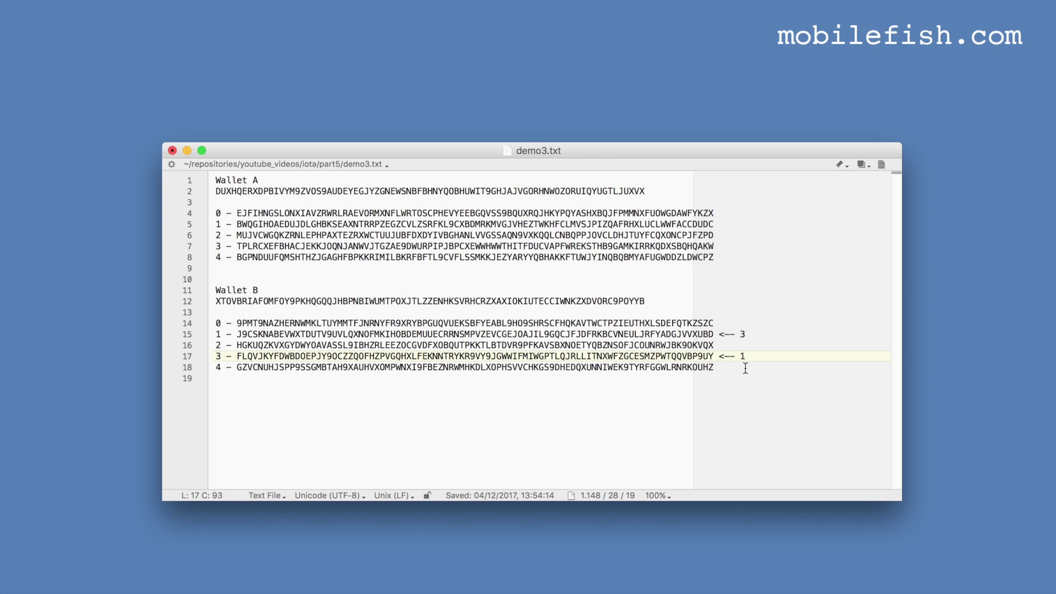
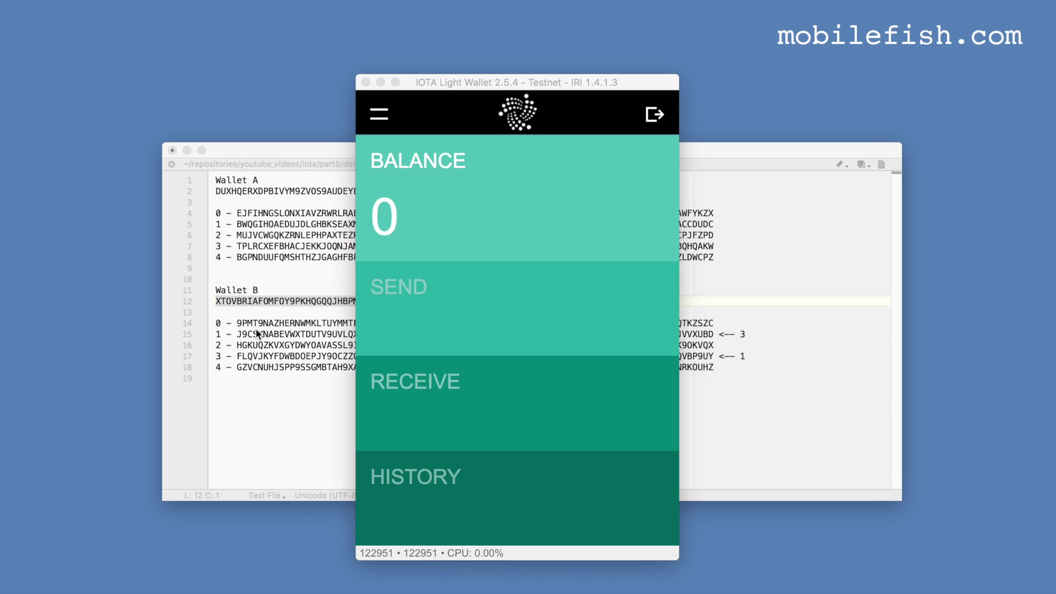
{"action": "left_click", "coordinate": [173, 0]}
{"action": "left_click", "coordinate": [197, 32]}
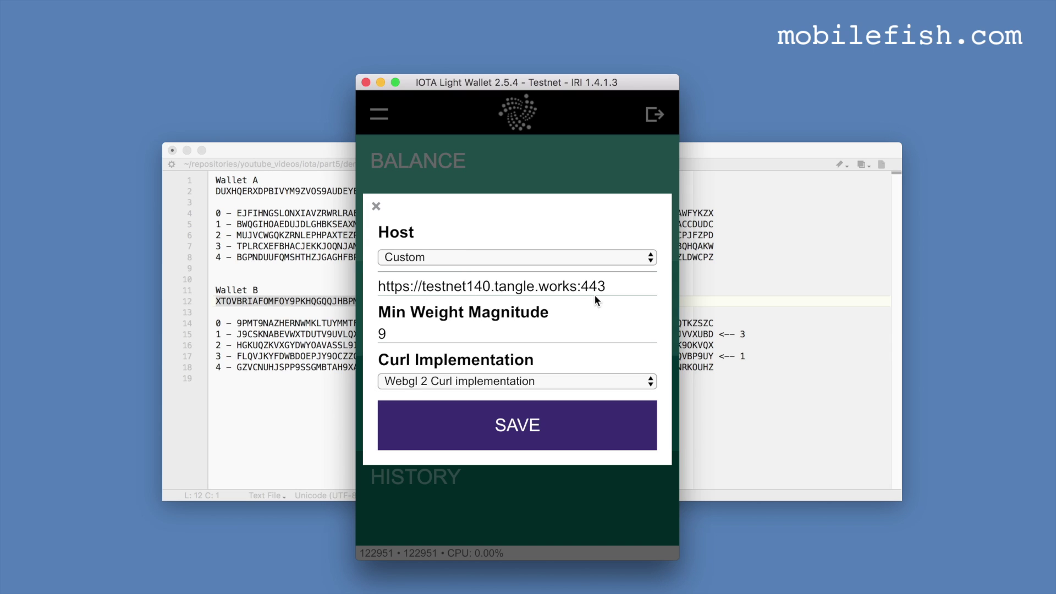
{"action": "key", "text": "Escape"}
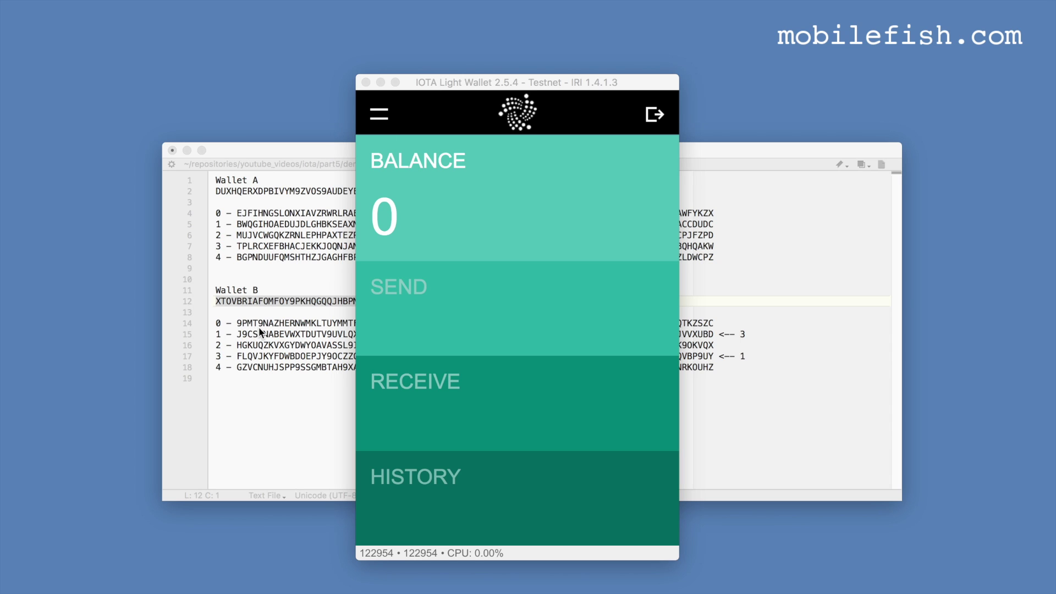
Step: Attach Wallet B's first receiving address to the Tangle and check that the balance now reads 3
{"action": "left_click", "coordinate": [409, 391]}
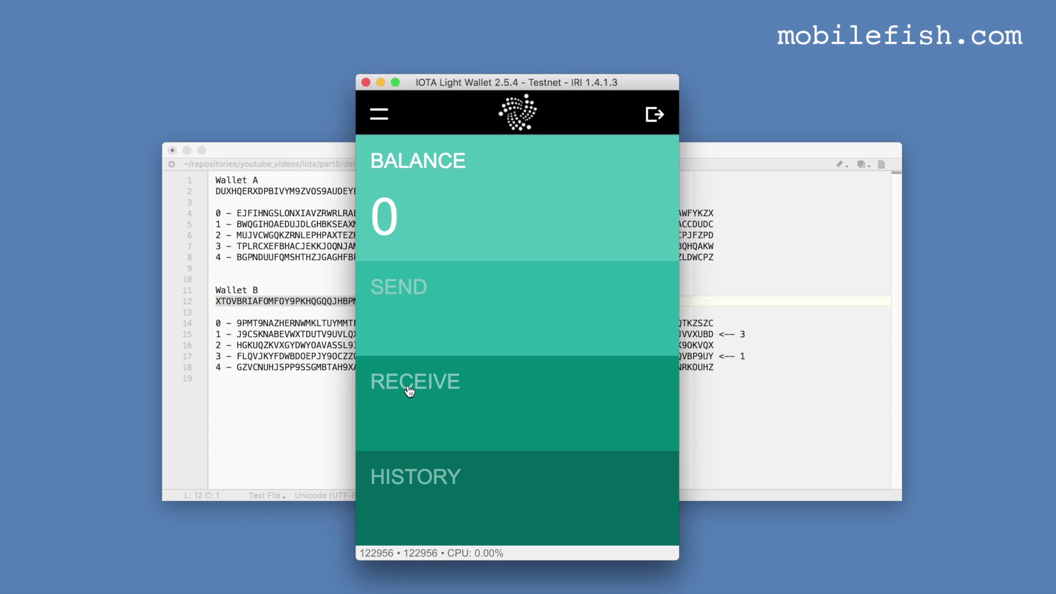
{"action": "left_click", "coordinate": [409, 391]}
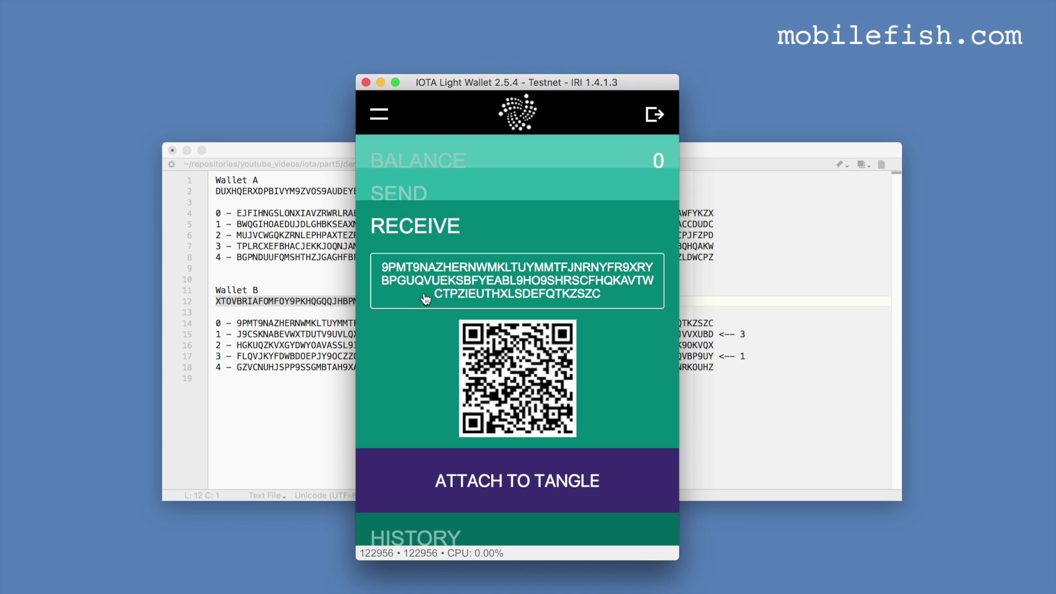
{"action": "mouse_move", "coordinate": [658, 159]}
{"action": "left_click", "coordinate": [493, 471]}
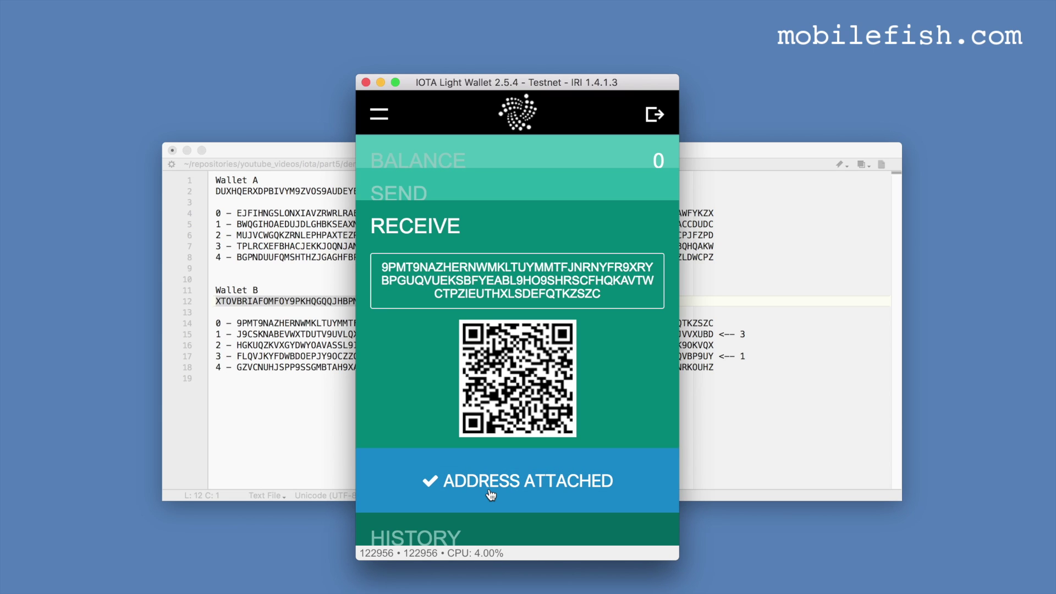
{"action": "left_click", "coordinate": [425, 152]}
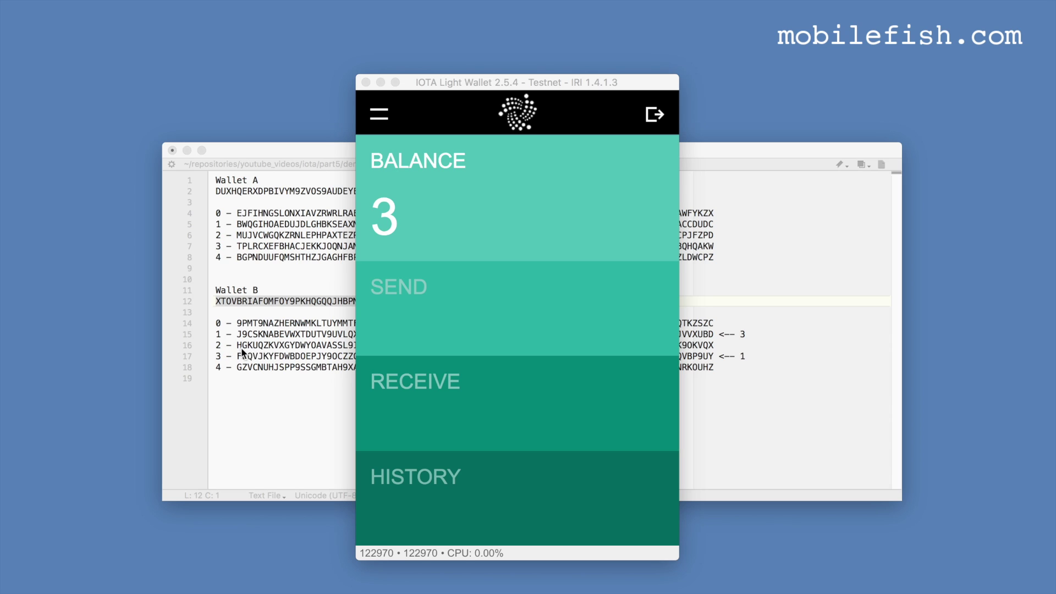
Step: Generate and attach two more receiving addresses up to index 4, raising the balance to 4
{"action": "left_click", "coordinate": [391, 385]}
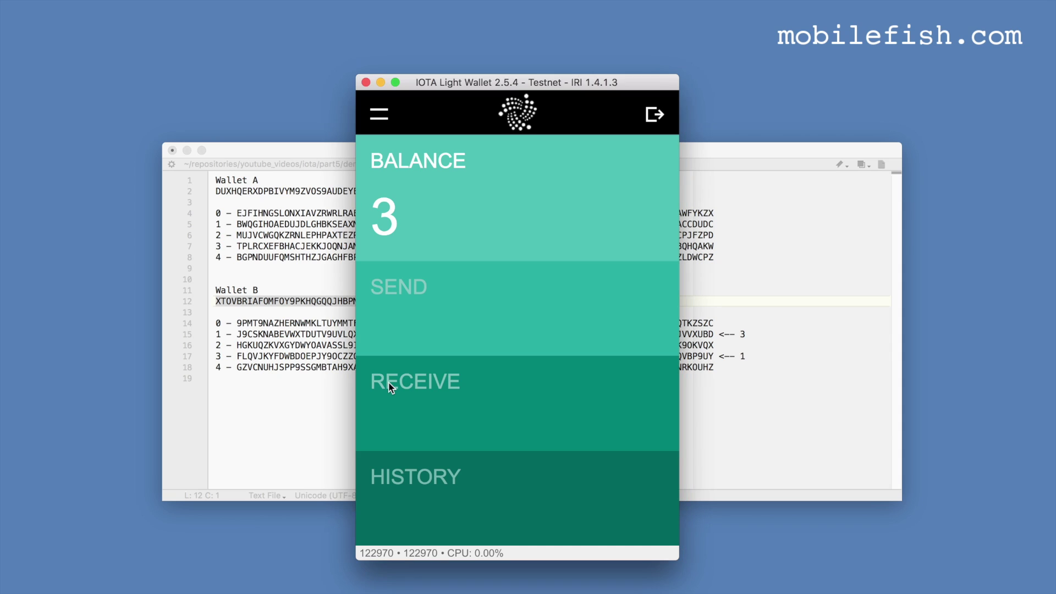
{"action": "left_click", "coordinate": [391, 386]}
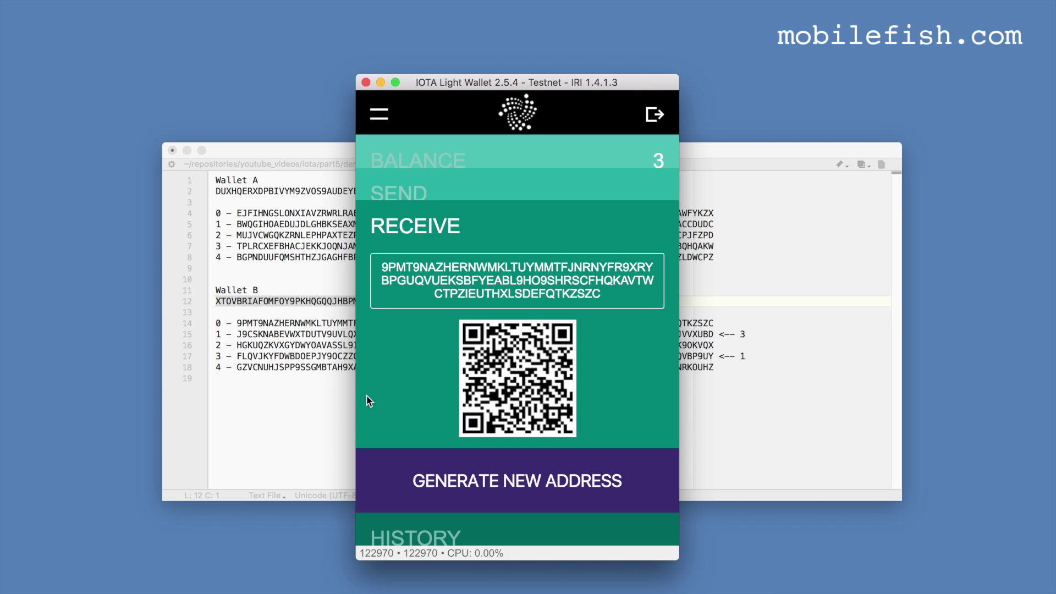
{"action": "left_click", "coordinate": [461, 476]}
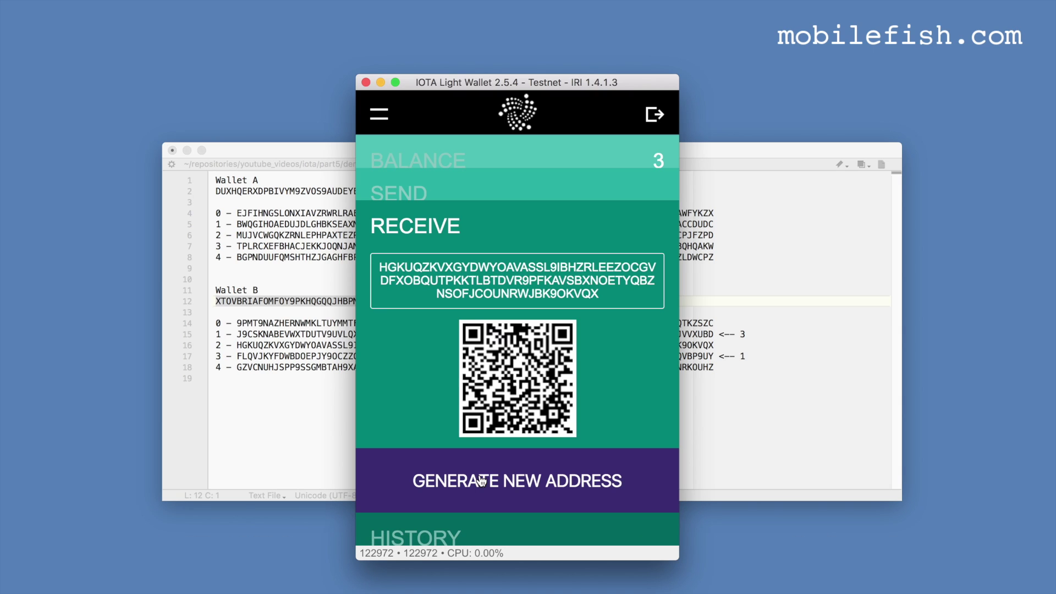
{"action": "left_click", "coordinate": [482, 482]}
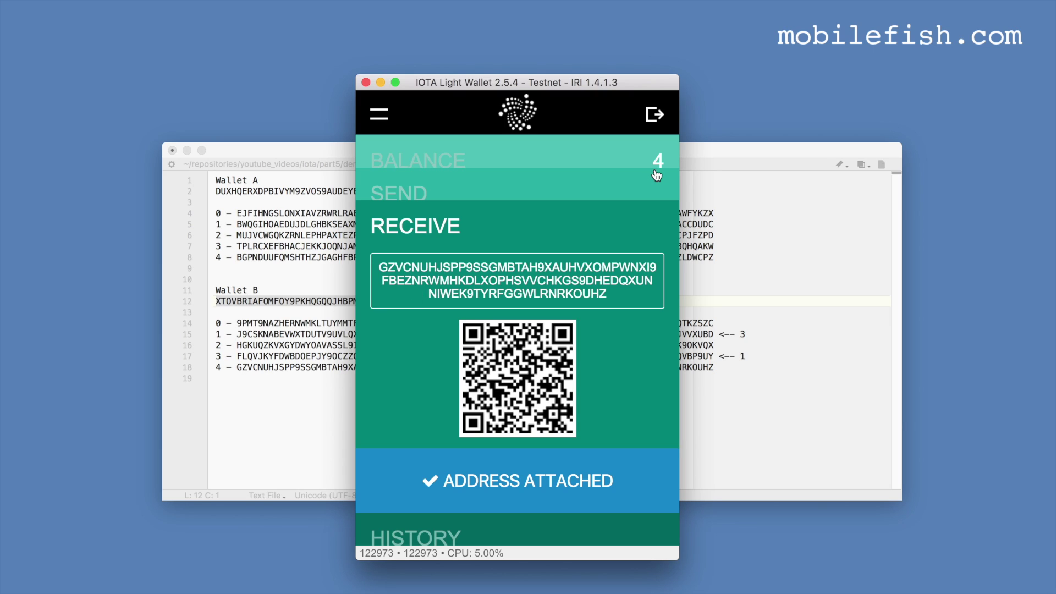
{"action": "left_click", "coordinate": [240, 206]}
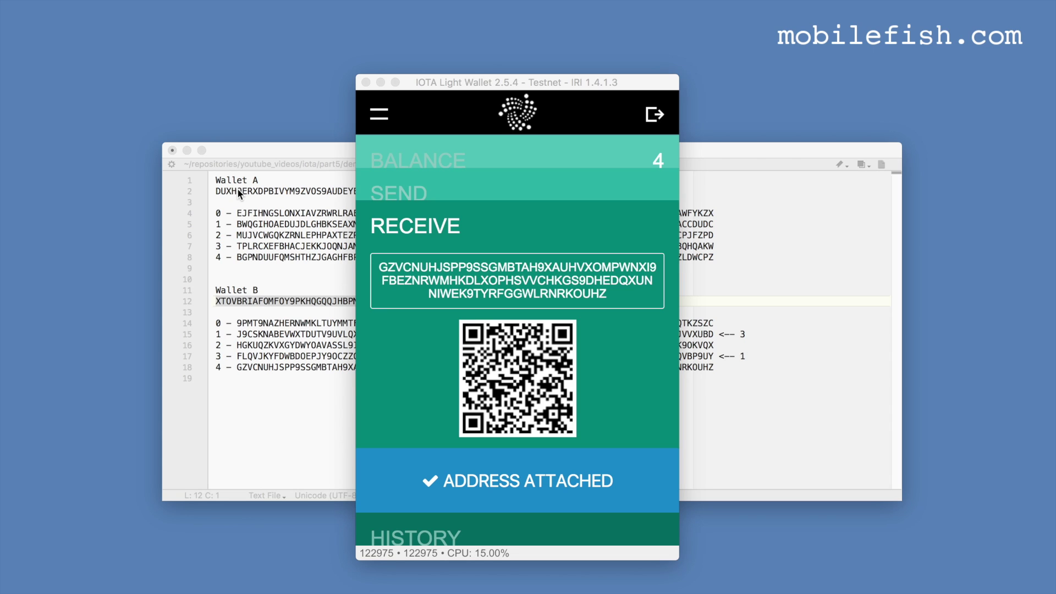
Step: Send 2 iota to Wallet A's index-0 address, copied from the text file, then view the transfer history
{"action": "left_click", "coordinate": [399, 193]}
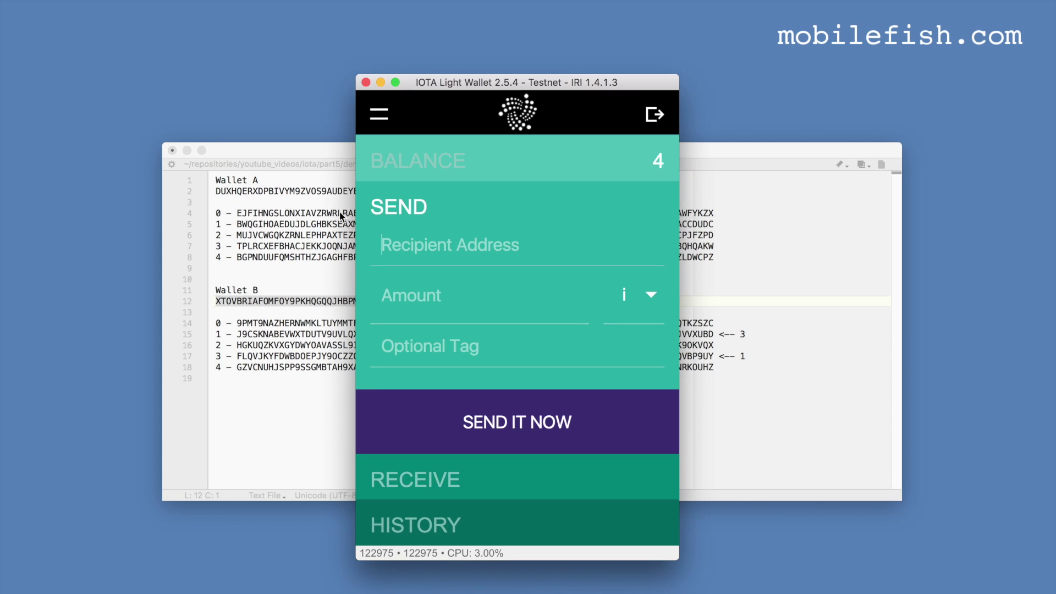
{"action": "left_click", "coordinate": [341, 217]}
{"action": "left_click_drag", "start_coordinate": [715, 214], "coordinate": [235, 215]}
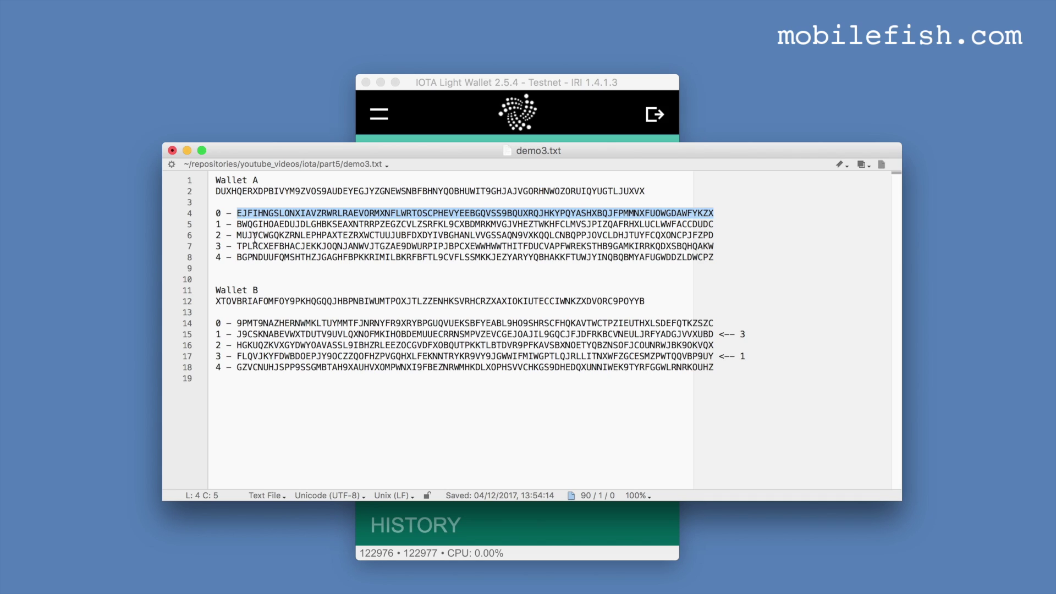
{"action": "key", "text": "super+Tab"}
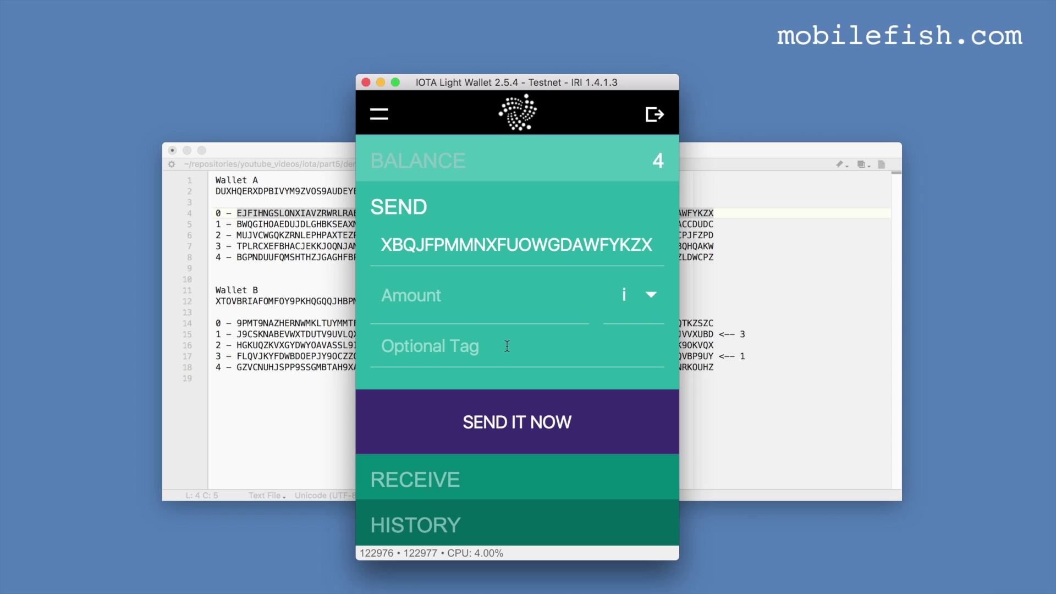
{"action": "key", "text": "Tab"}
{"action": "type", "text": "2"}
{"action": "left_click", "coordinate": [495, 417]}
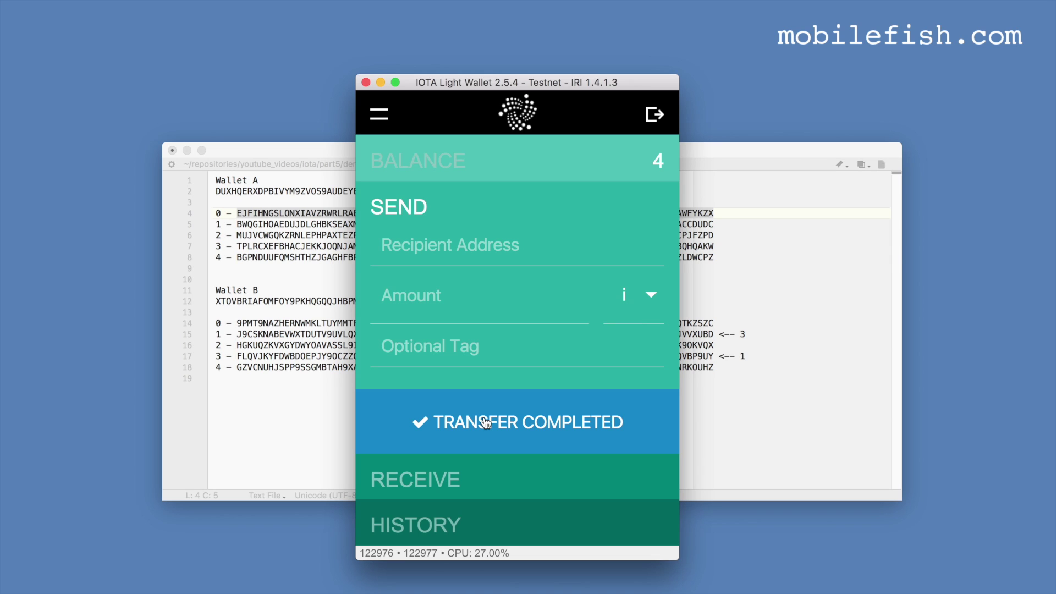
{"action": "left_click", "coordinate": [436, 521]}
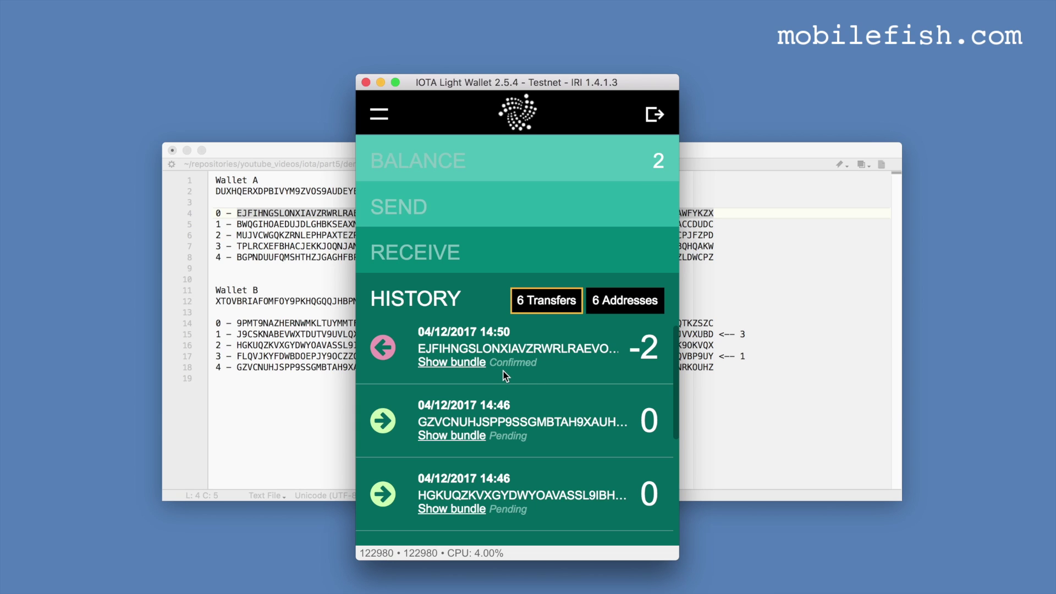
Step: Inspect the bundle details of the -2 iota transfer, then return to the demo3.txt address file
{"action": "left_click", "coordinate": [467, 363]}
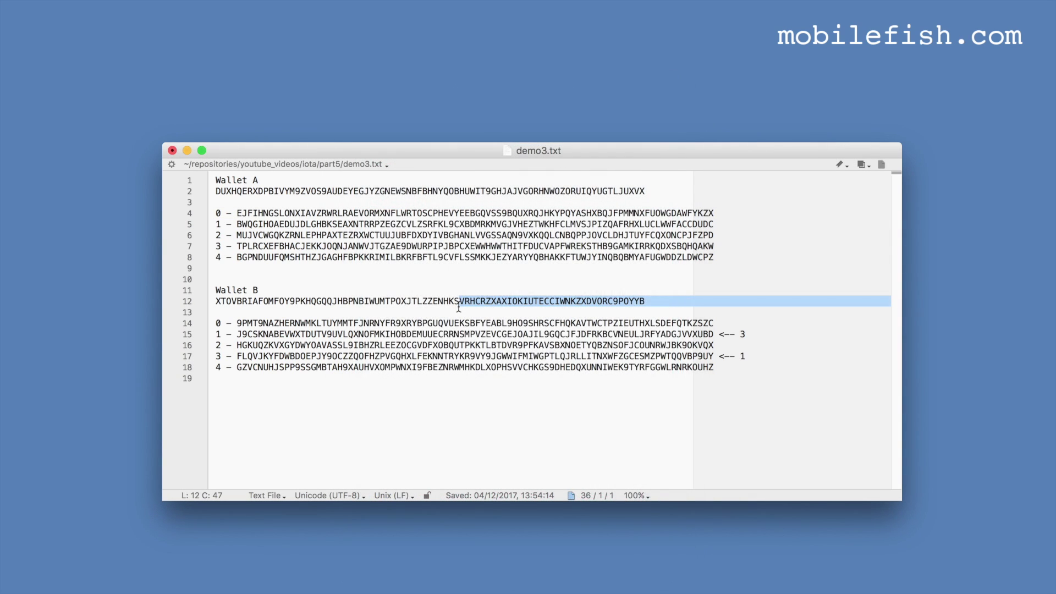
{"action": "key", "text": "Left"}
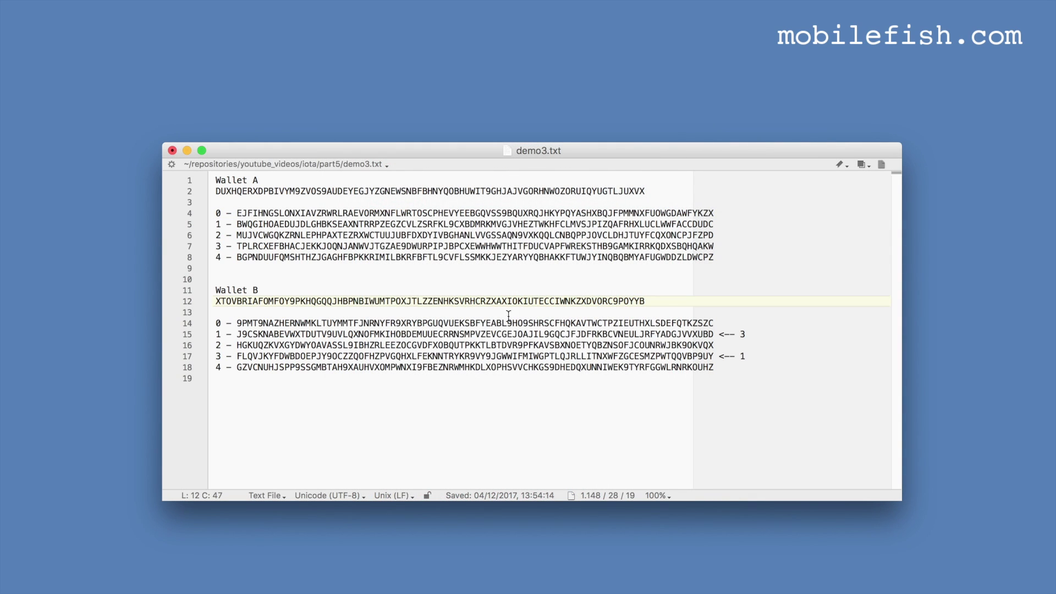
Step: Paste Wallet B's seed into Simple IOTA Wallet and fetch its account data on testnet
{"action": "left_click_drag", "start_coordinate": [563, 311], "coordinate": [256, 297]}
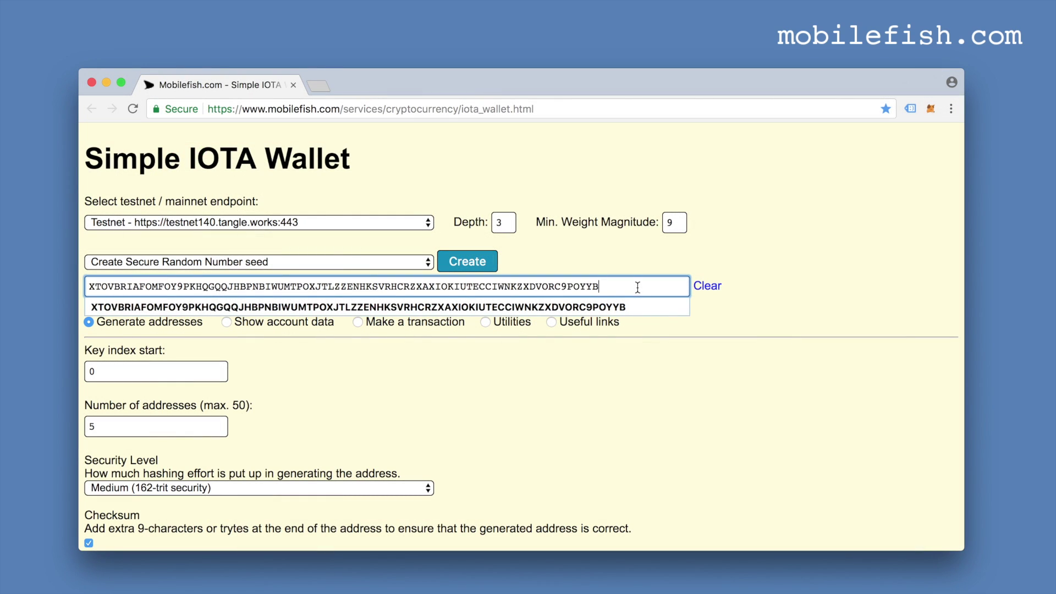
{"action": "left_click", "coordinate": [538, 364]}
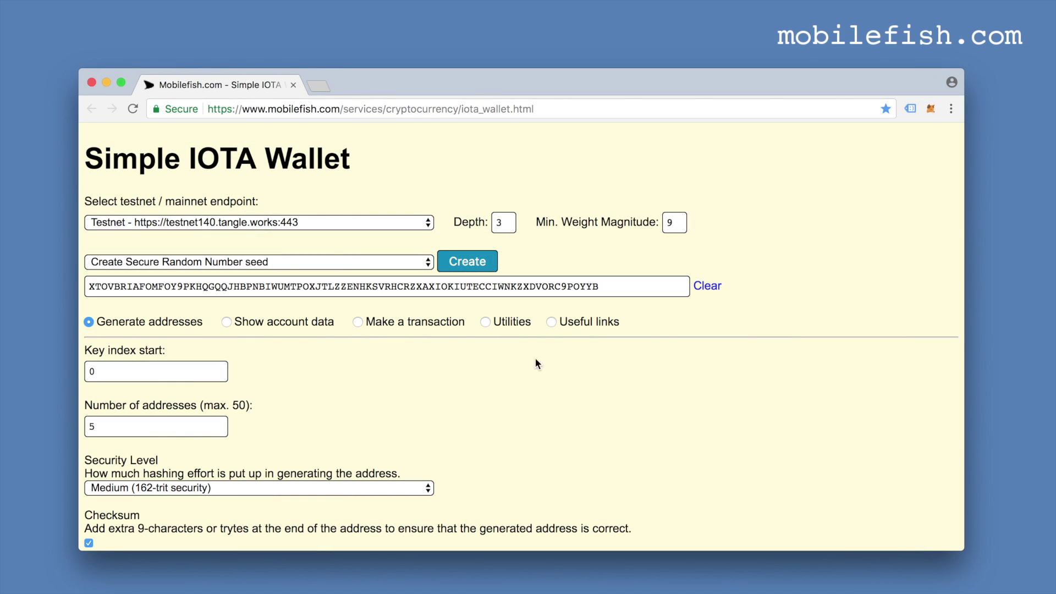
{"action": "left_click", "coordinate": [228, 322]}
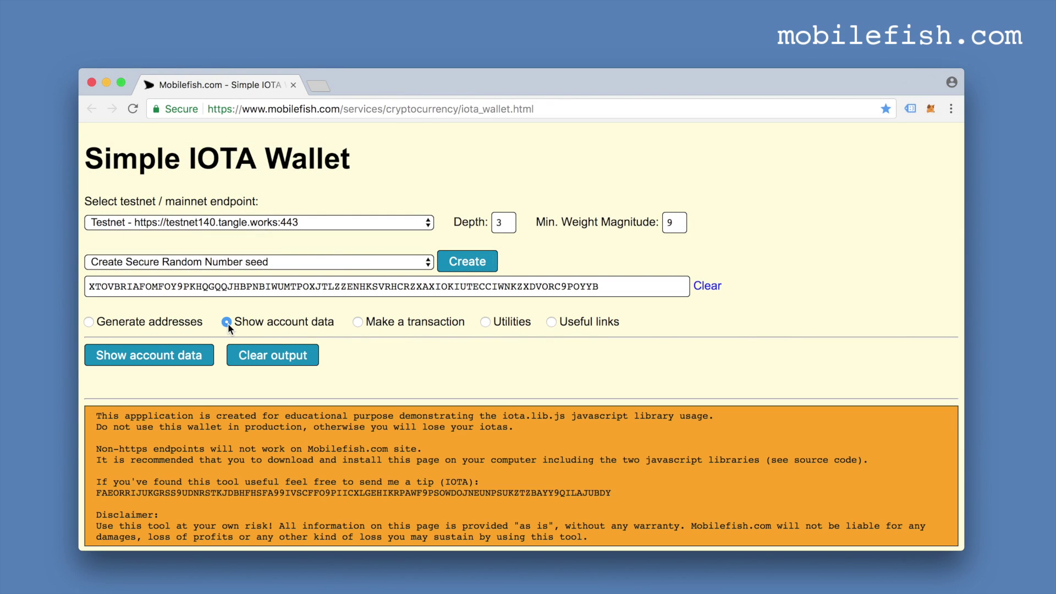
{"action": "left_click", "coordinate": [141, 359]}
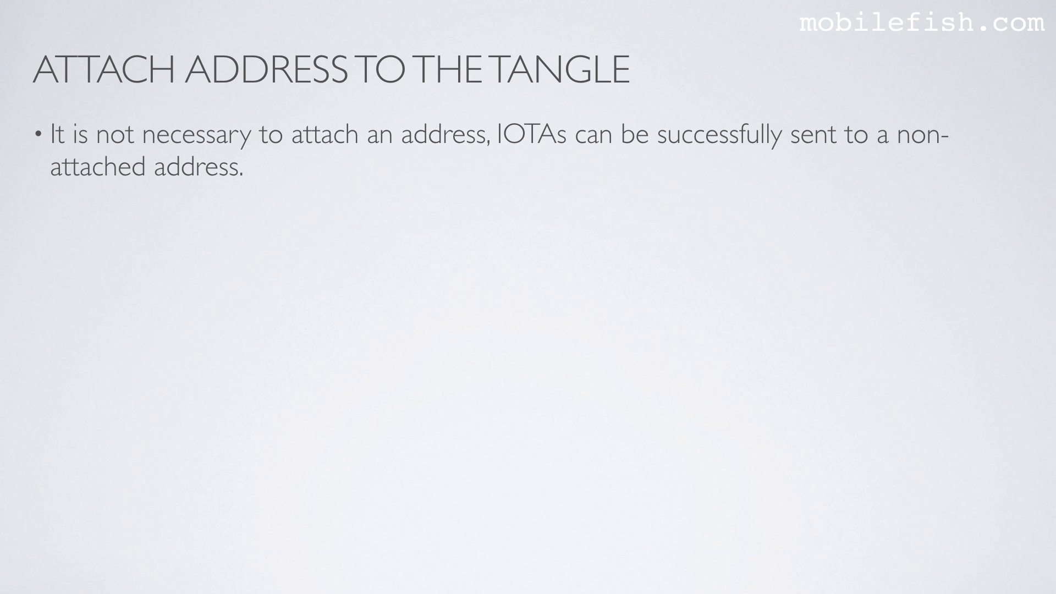
Step: Build in the three bullets: always attach addresses, attaching prevents reuse, and reuse risks security
{"action": "key", "text": "Right"}
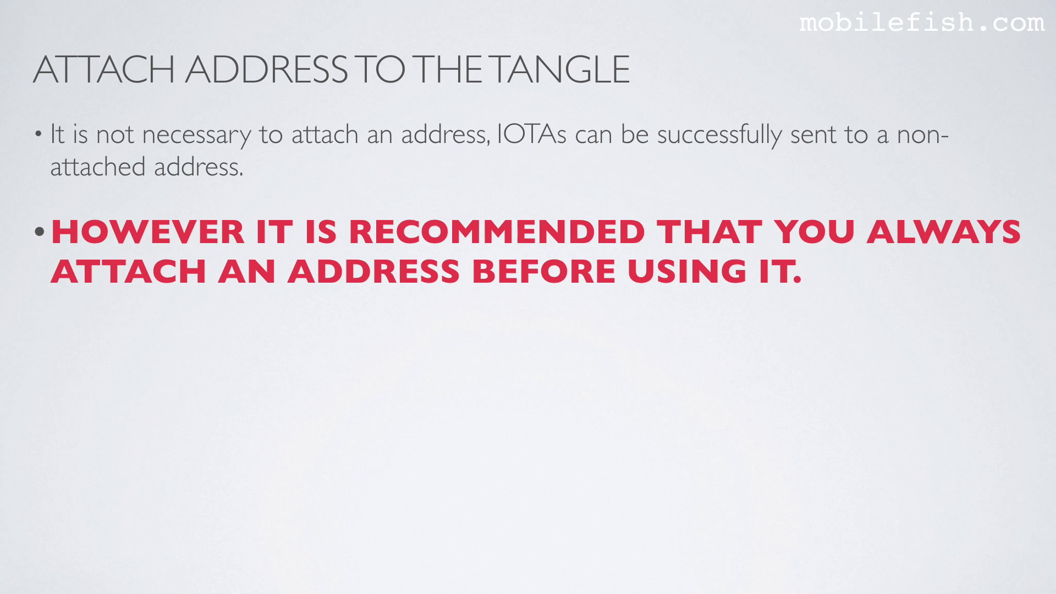
{"action": "key", "text": "Right"}
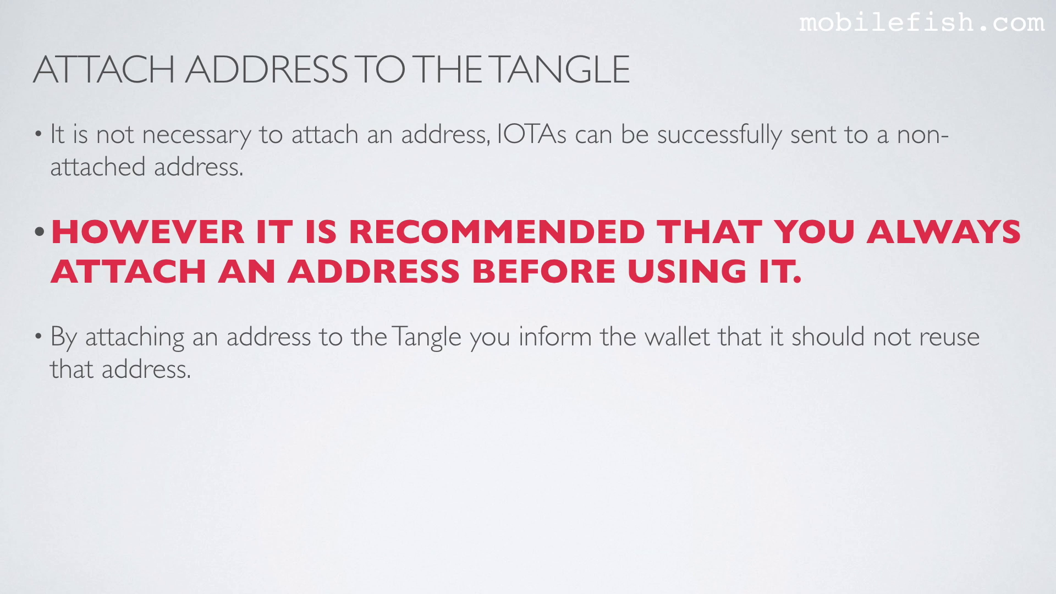
{"action": "key", "text": "Right"}
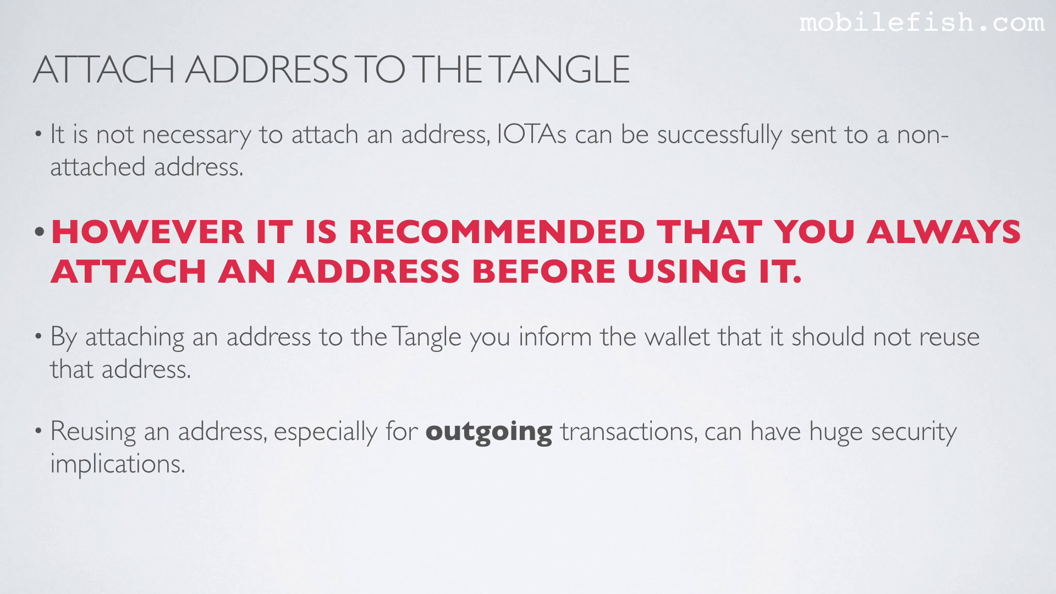